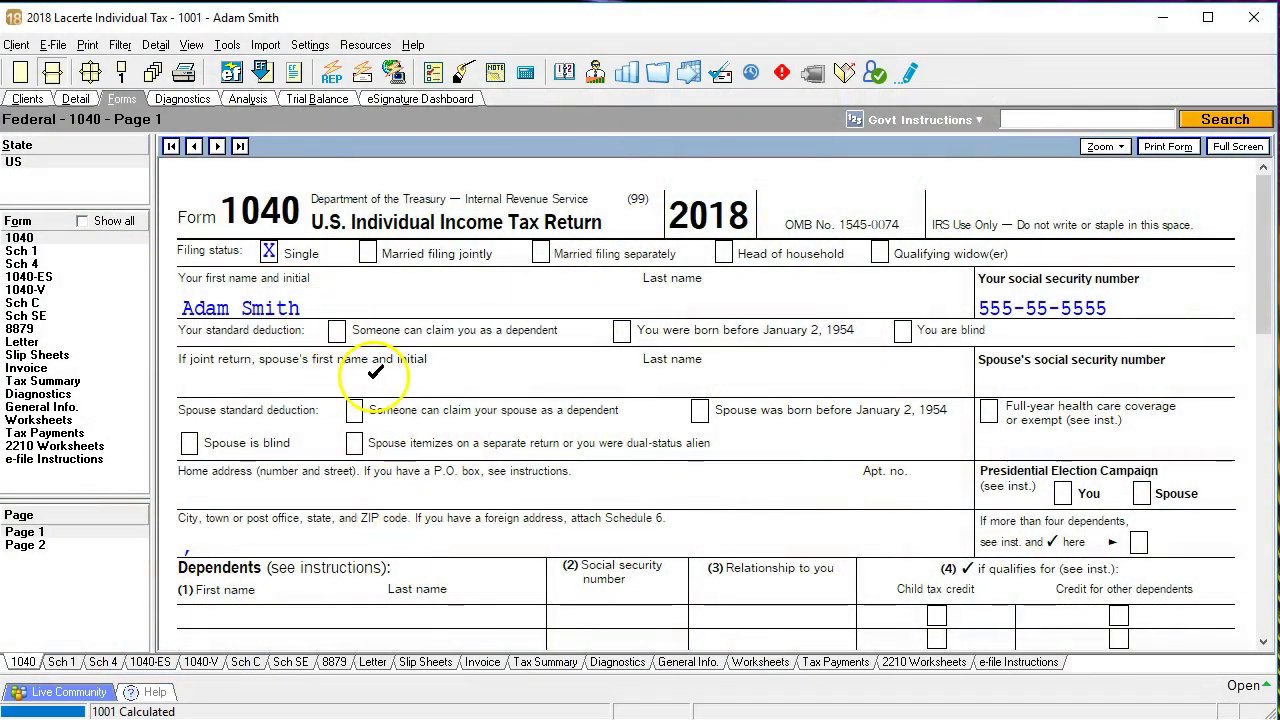
- Trace the 40,000 total income on Form 1040 page 2 to Schedule 1 line 12 business income
scroll(371, 370, "down", 1)
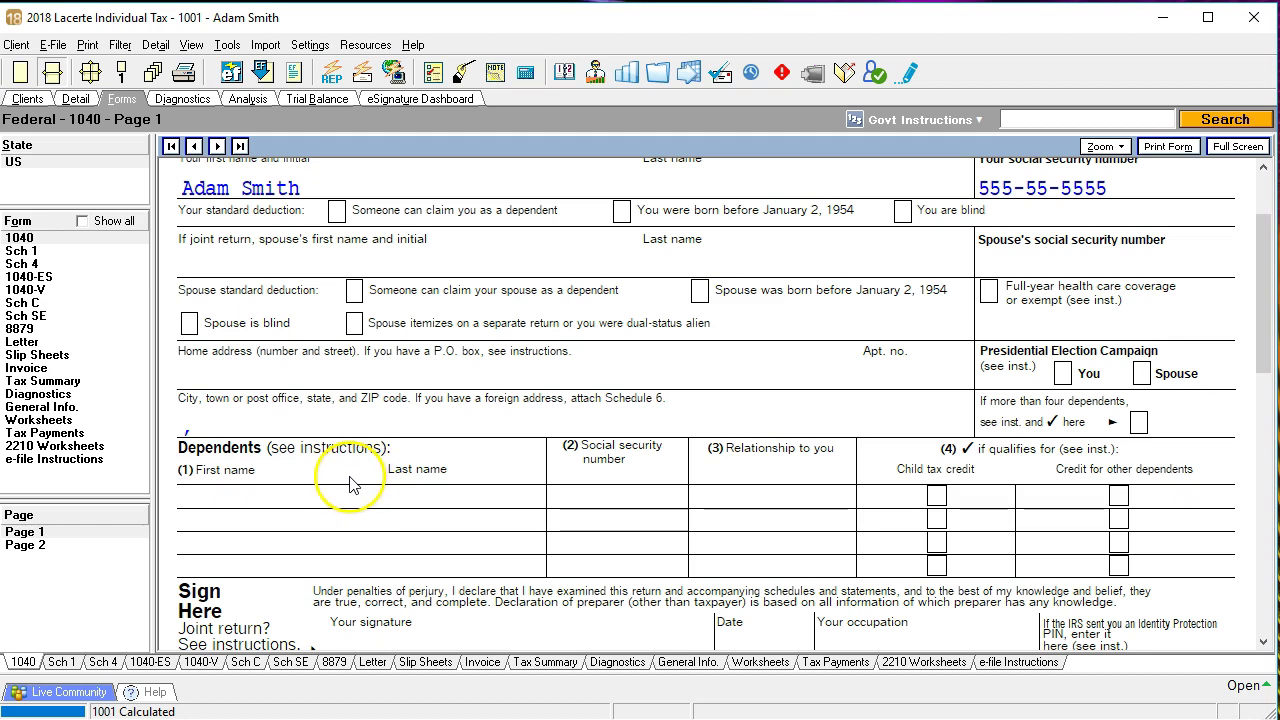
left_click(86, 546)
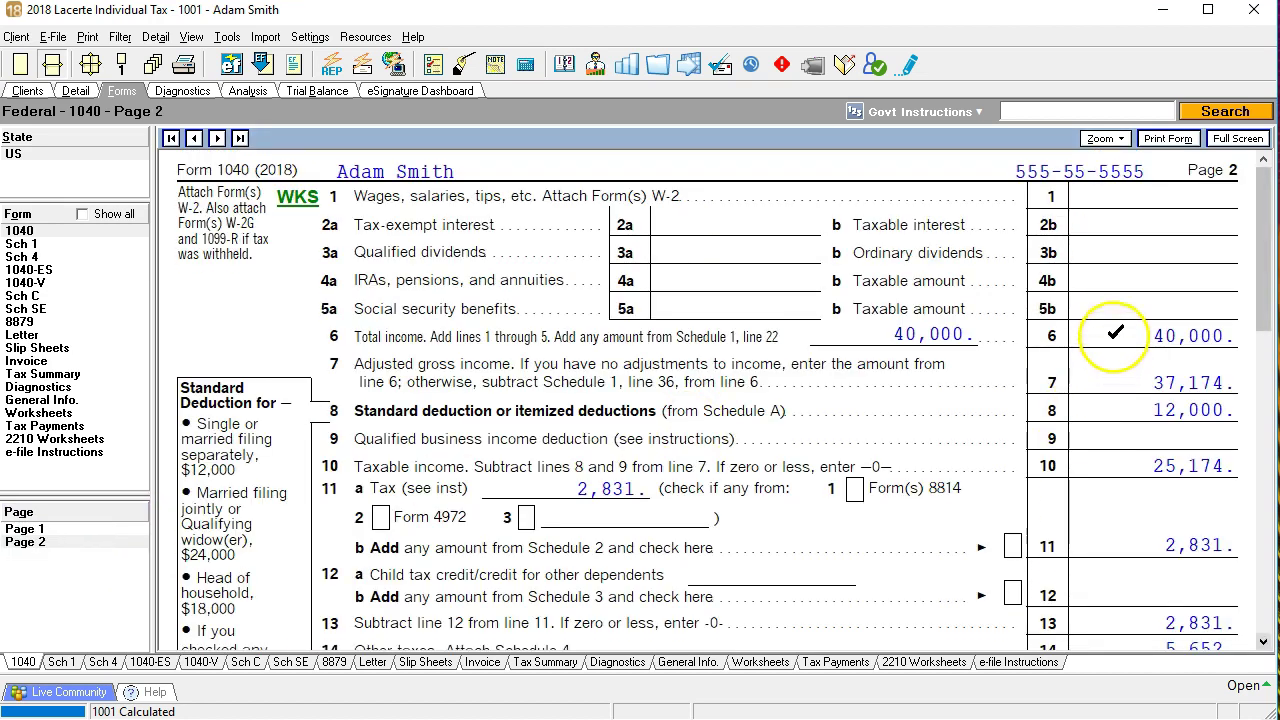
left_click(1104, 205)
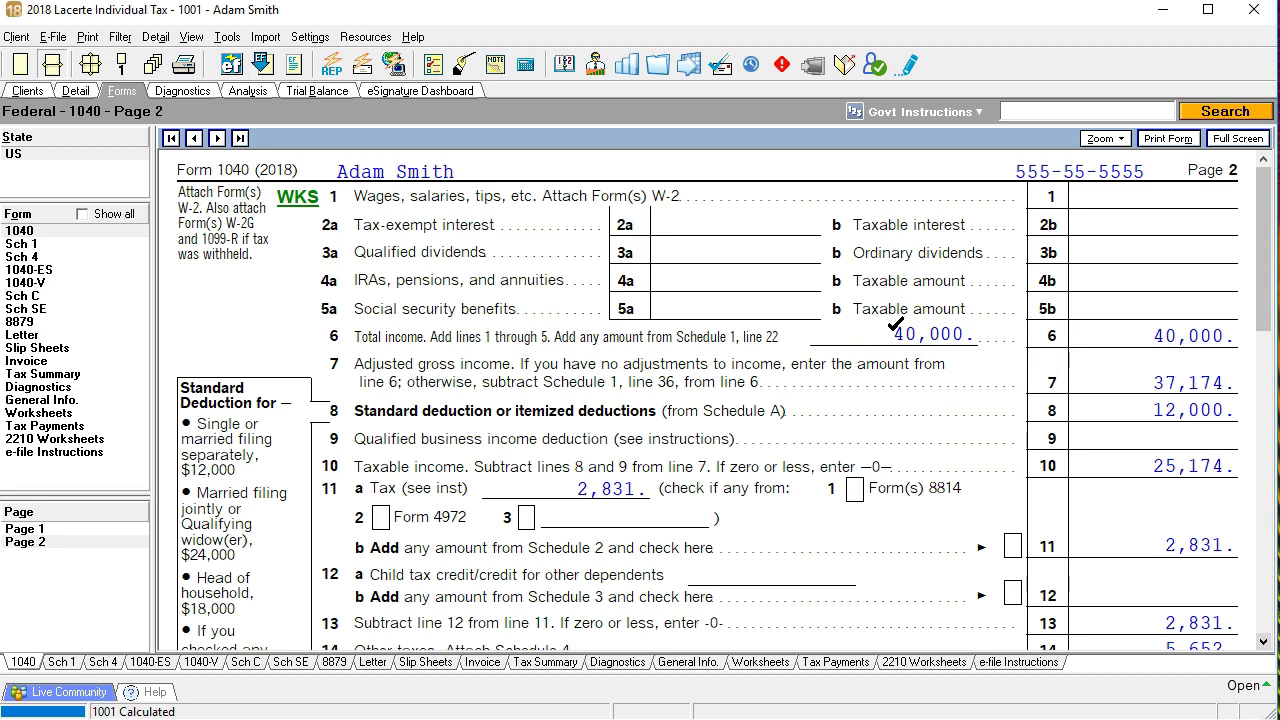
left_click(22, 244)
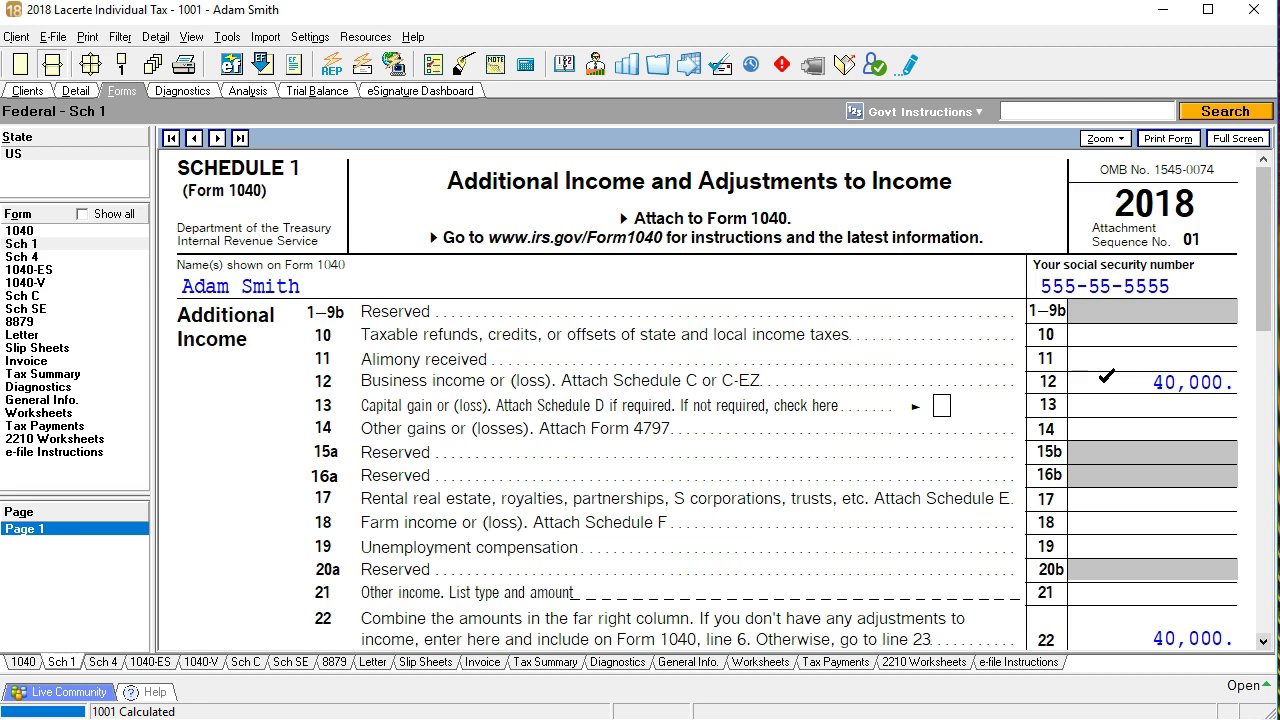
- Check Form 1040 page 2 against Schedule 1's line 27 self-employment tax adjustment of 2,826
left_click(18, 242)
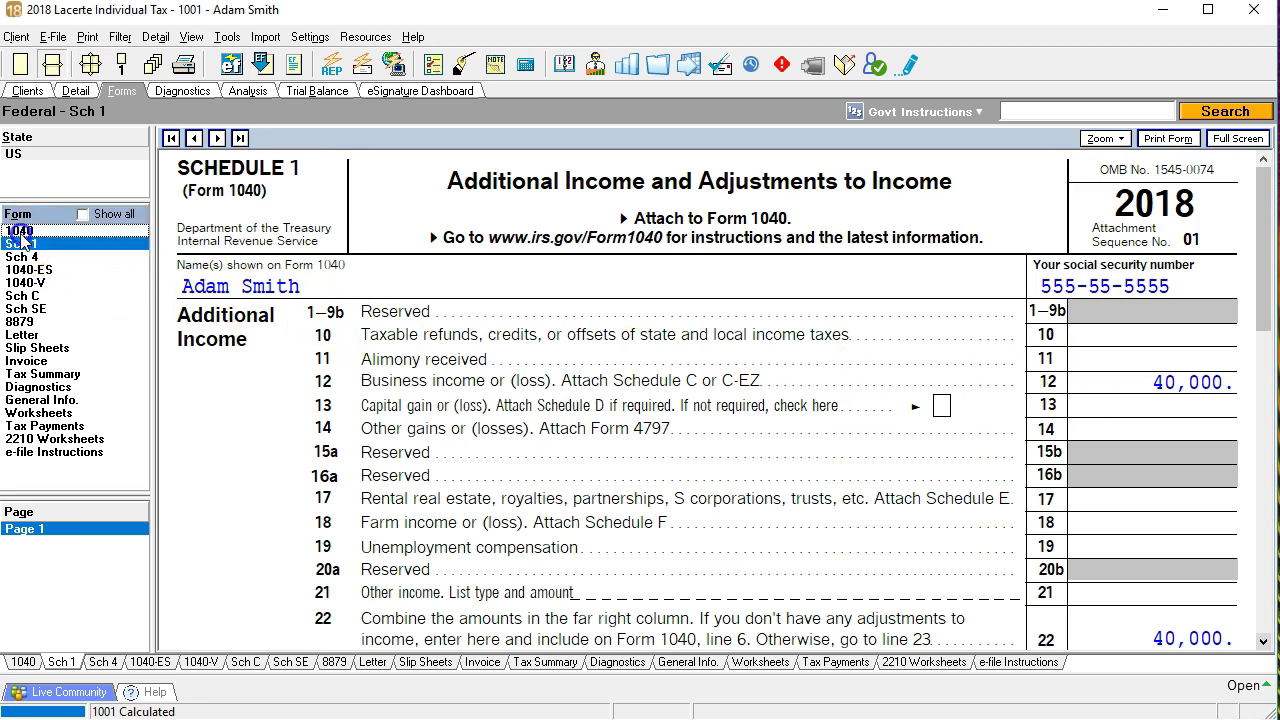
left_click(18, 231)
left_click(38, 541)
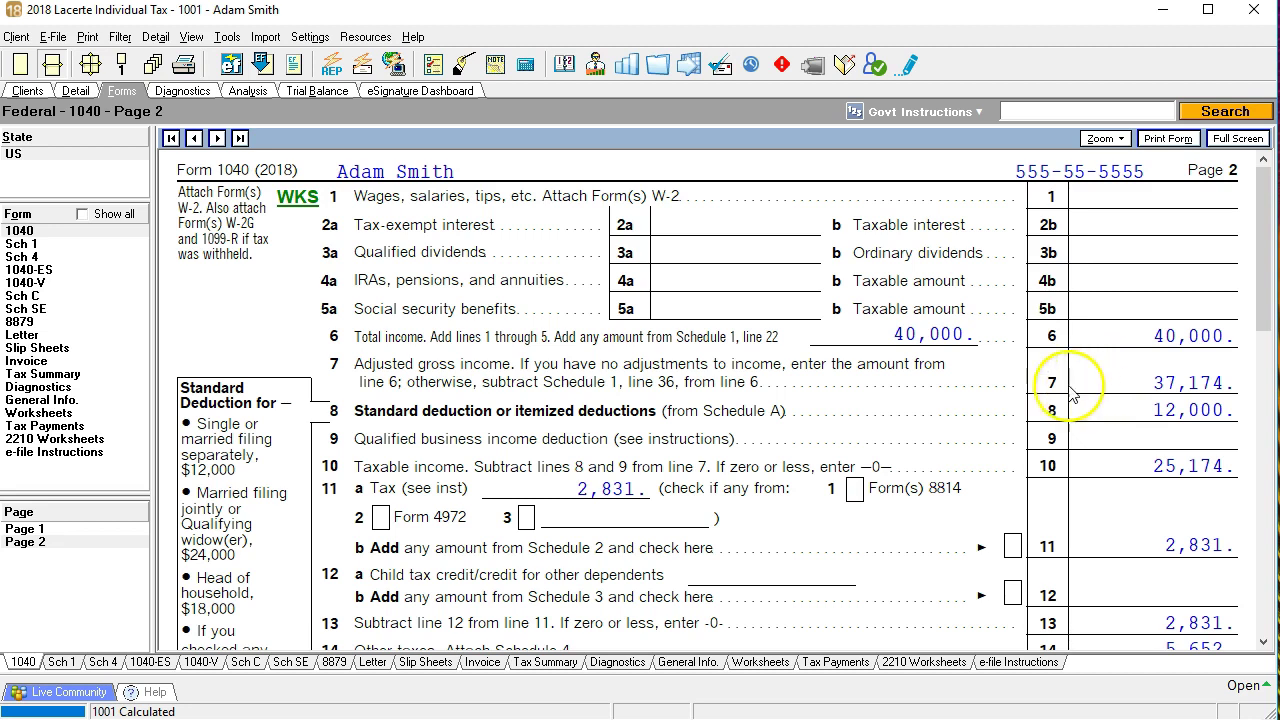
left_click(28, 246)
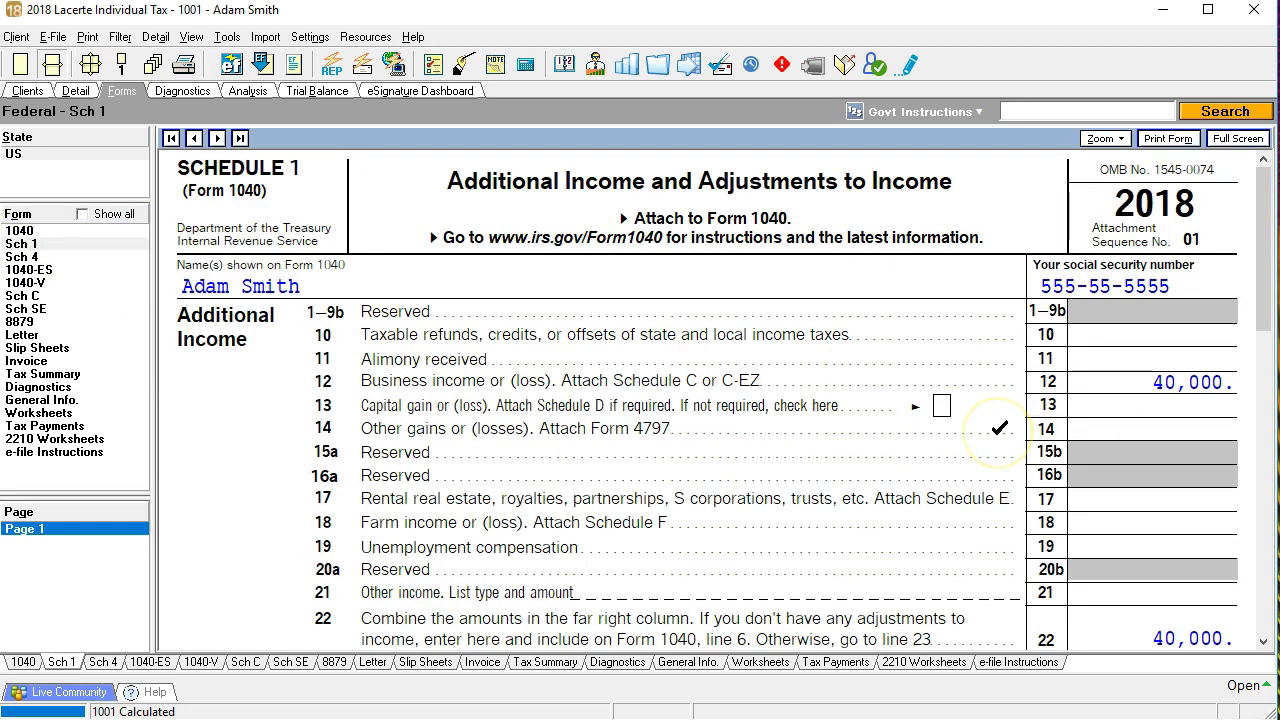
scroll(999, 430, "down", 5)
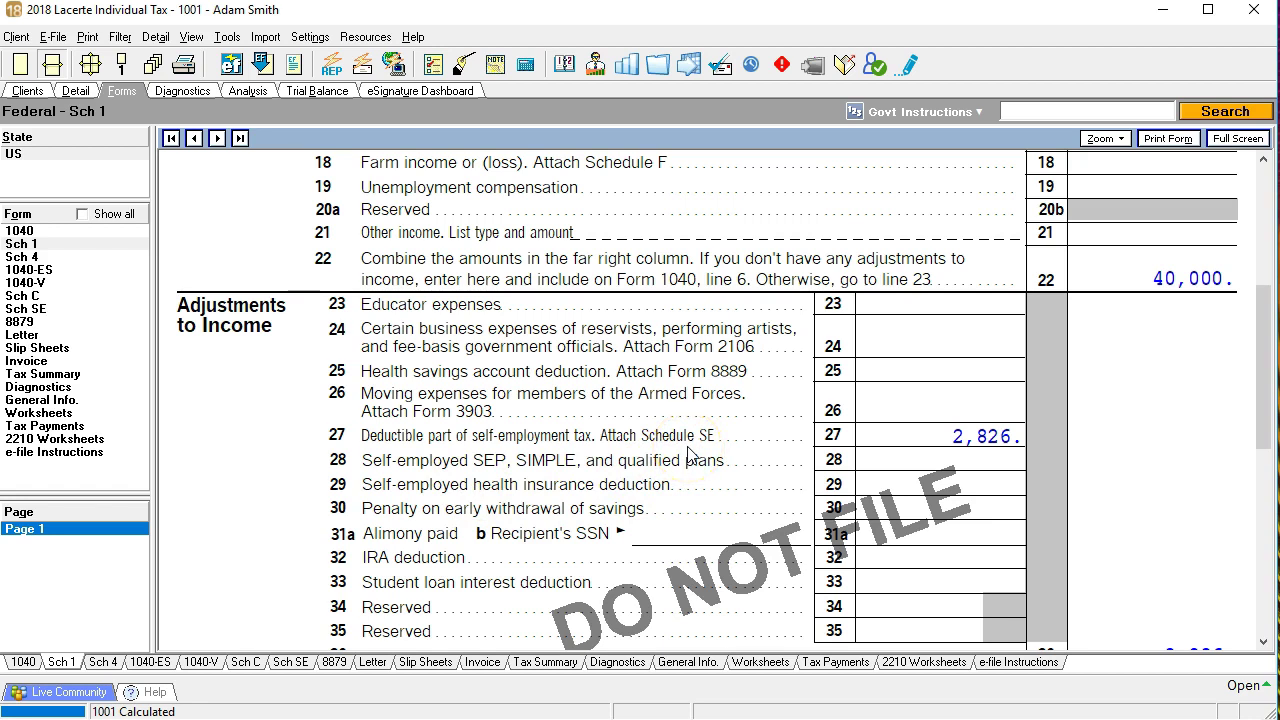
- Tick off Form 1040 lines 11 (2,831), 14 (5,652) and 15 (8,483), then view Schedule 4
left_click(30, 232)
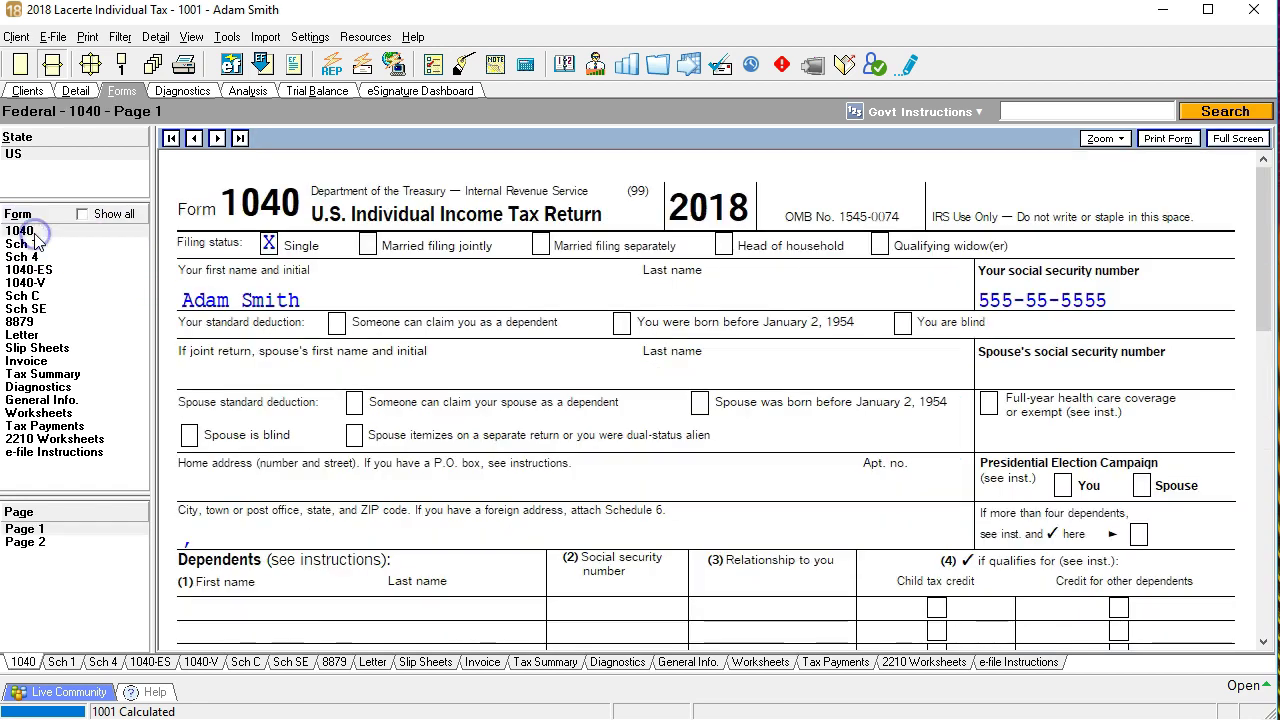
left_click(50, 541)
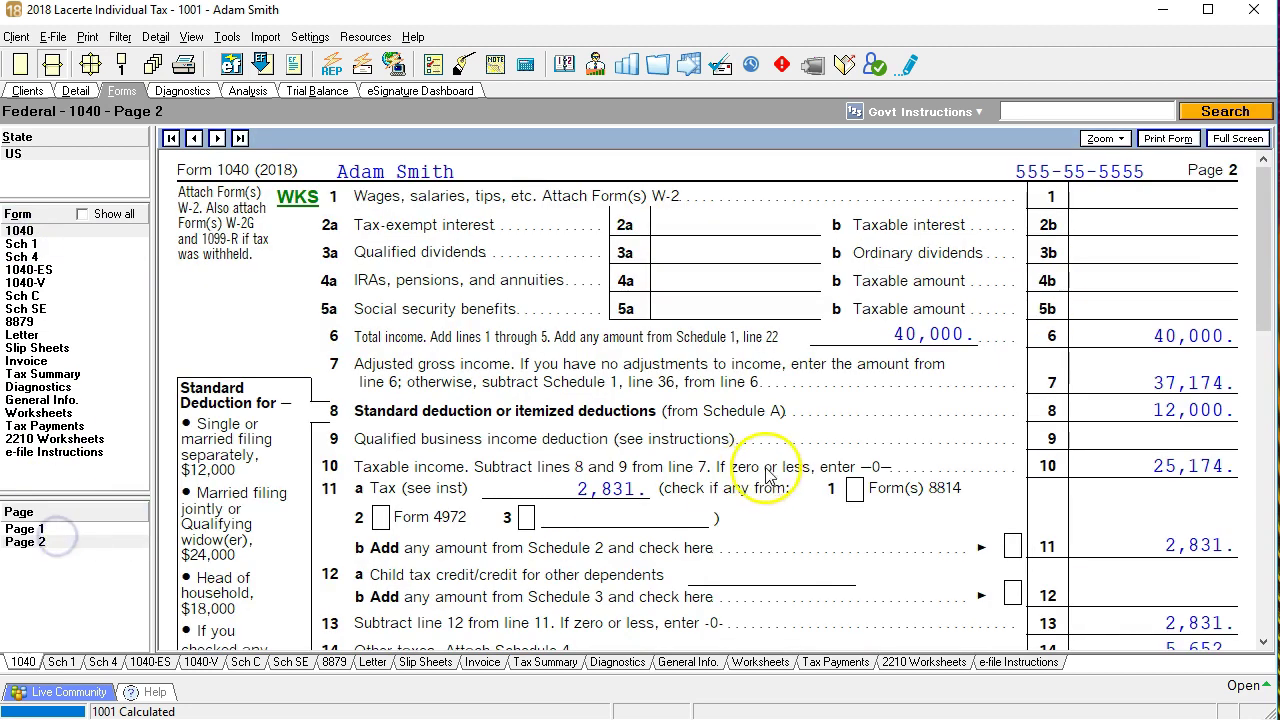
scroll(1110, 395, "down", 3)
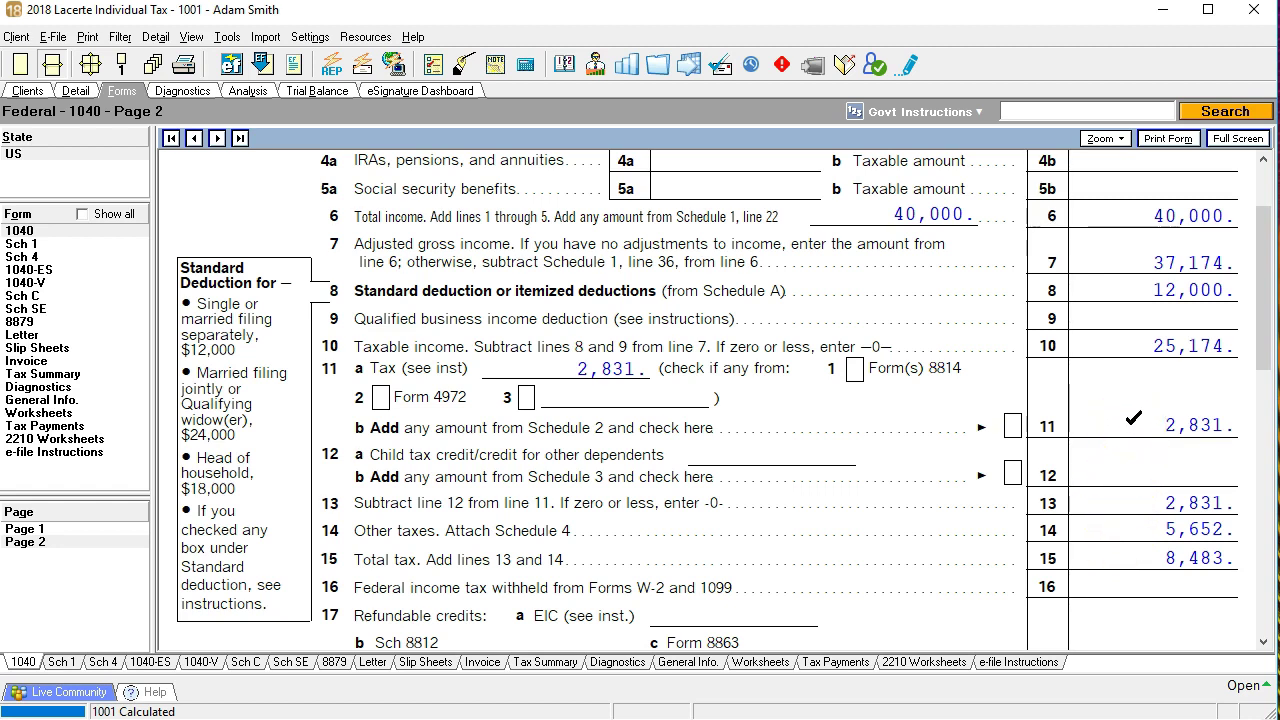
left_click(1133, 419)
left_click(1138, 528)
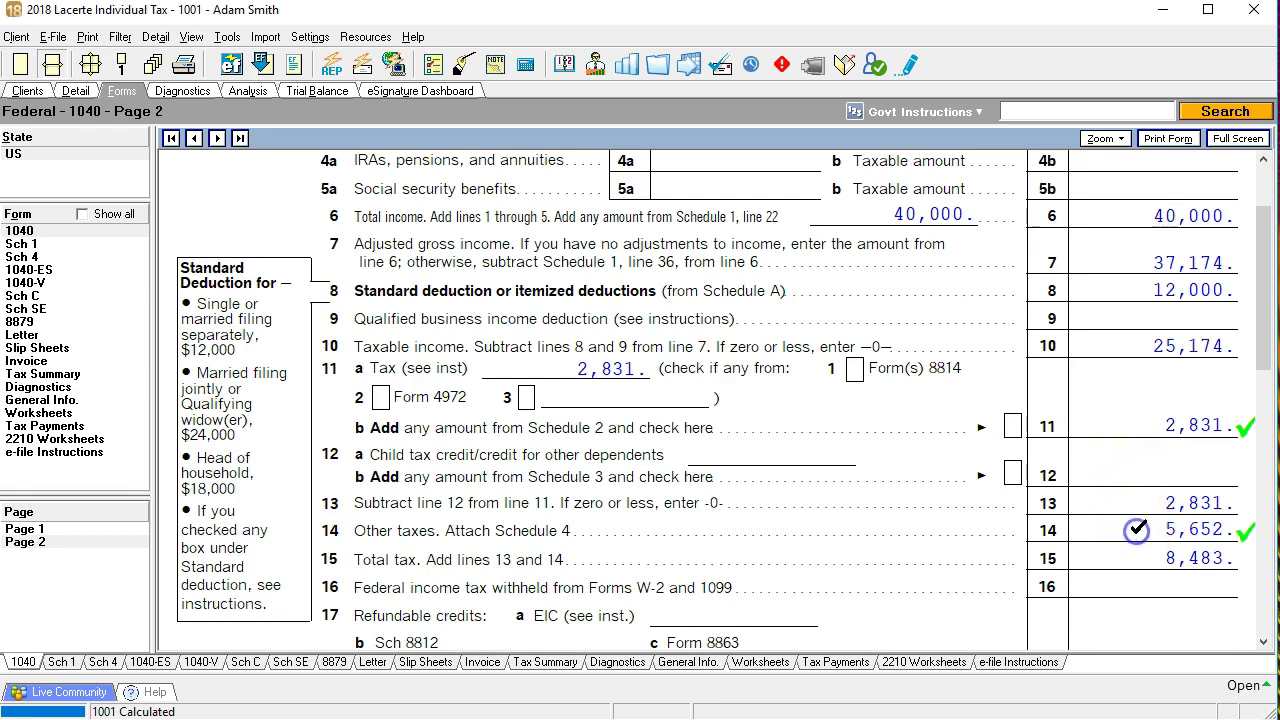
left_click(1141, 559)
left_click(30, 257)
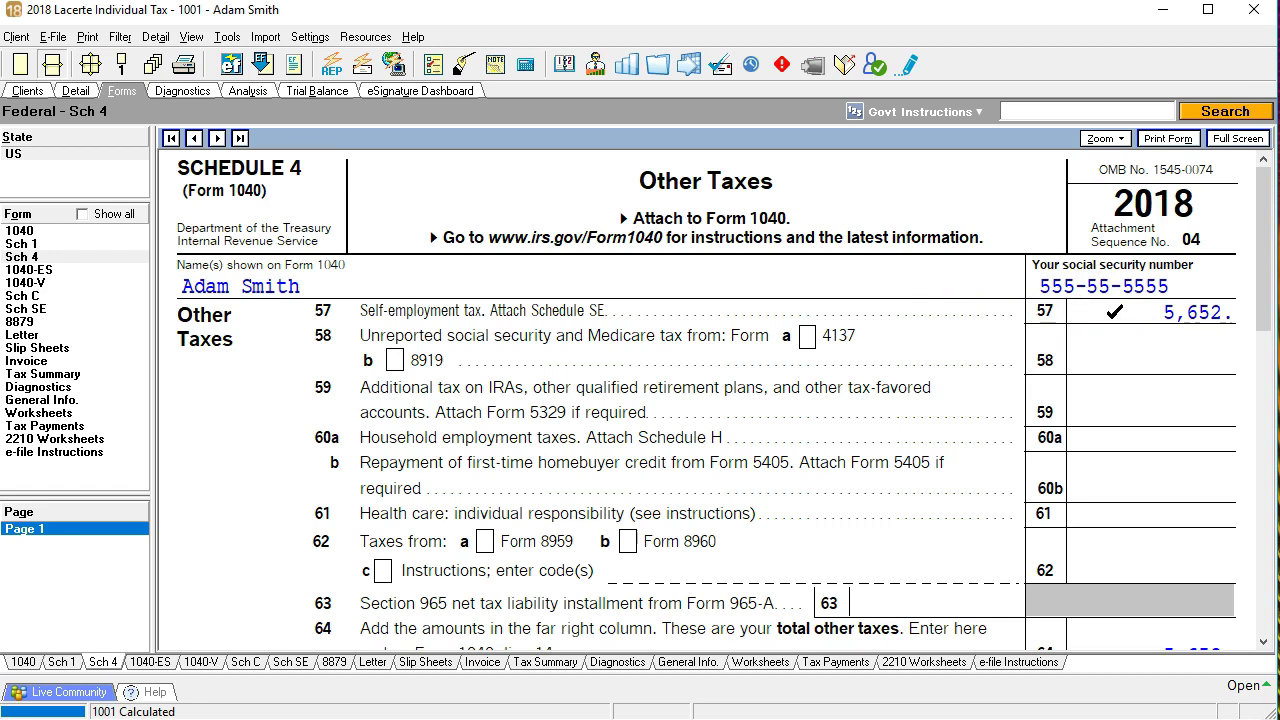
- Review Schedule 1 line 27, then check off Schedule SE line 2's 40,000 net profit
left_click(33, 243)
scroll(515, 432, "down", 5)
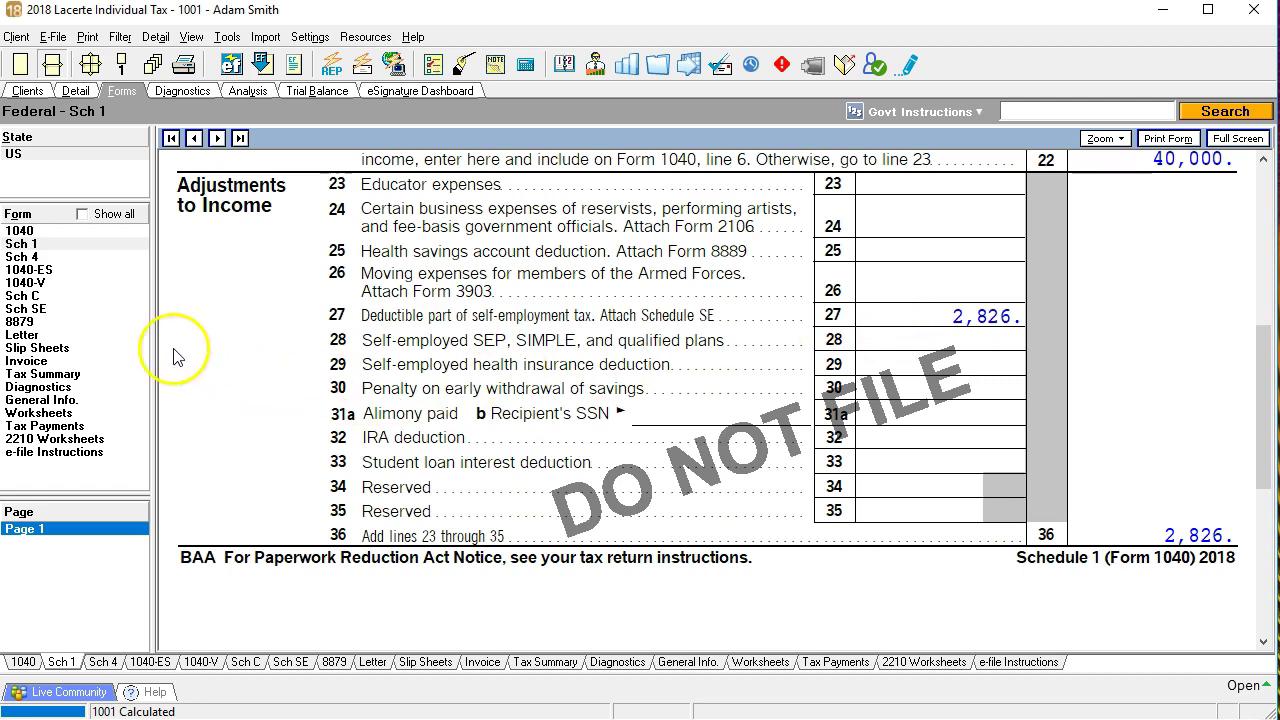
left_click(40, 309)
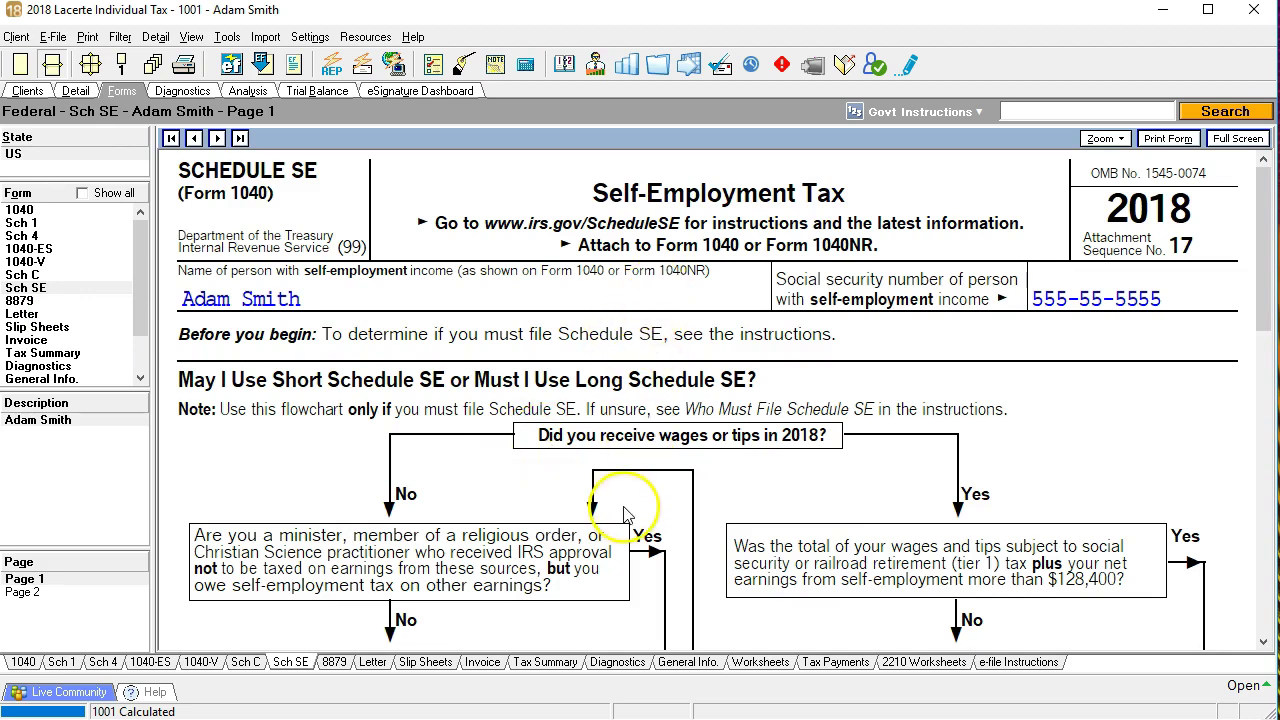
scroll(622, 515, "down", 3)
scroll(705, 490, "down", 7)
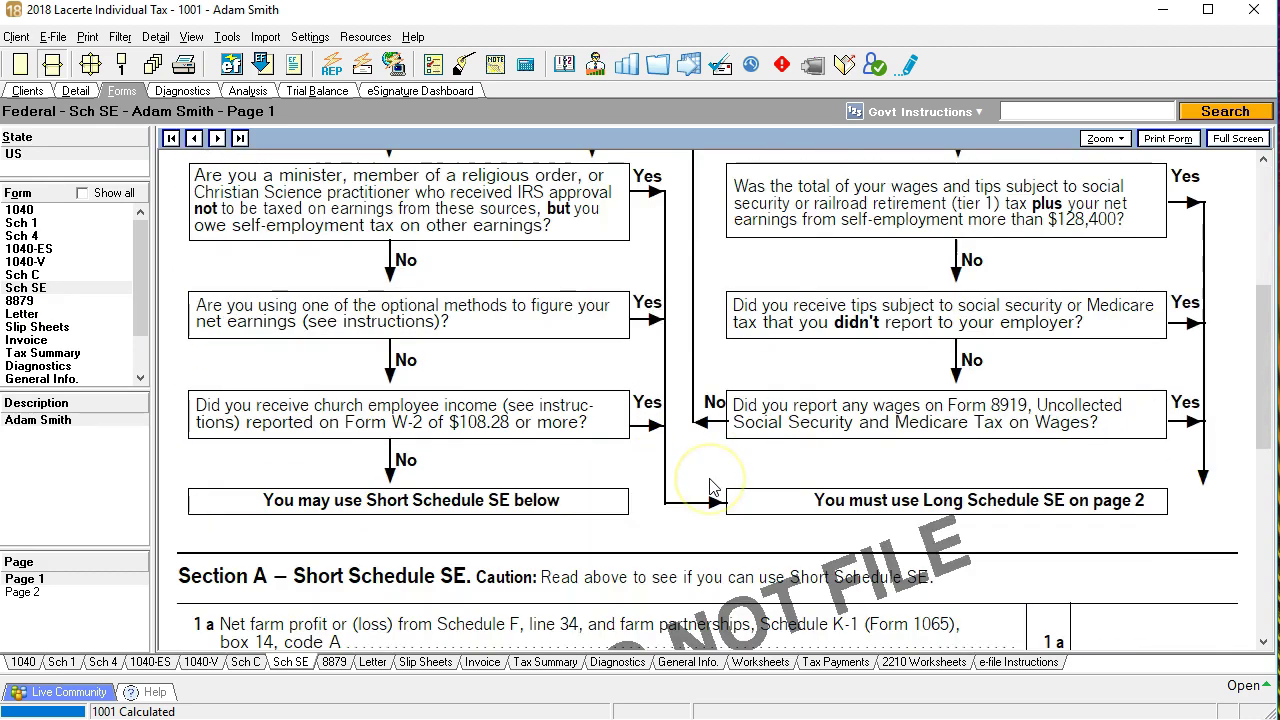
scroll(710, 487, "down", 5)
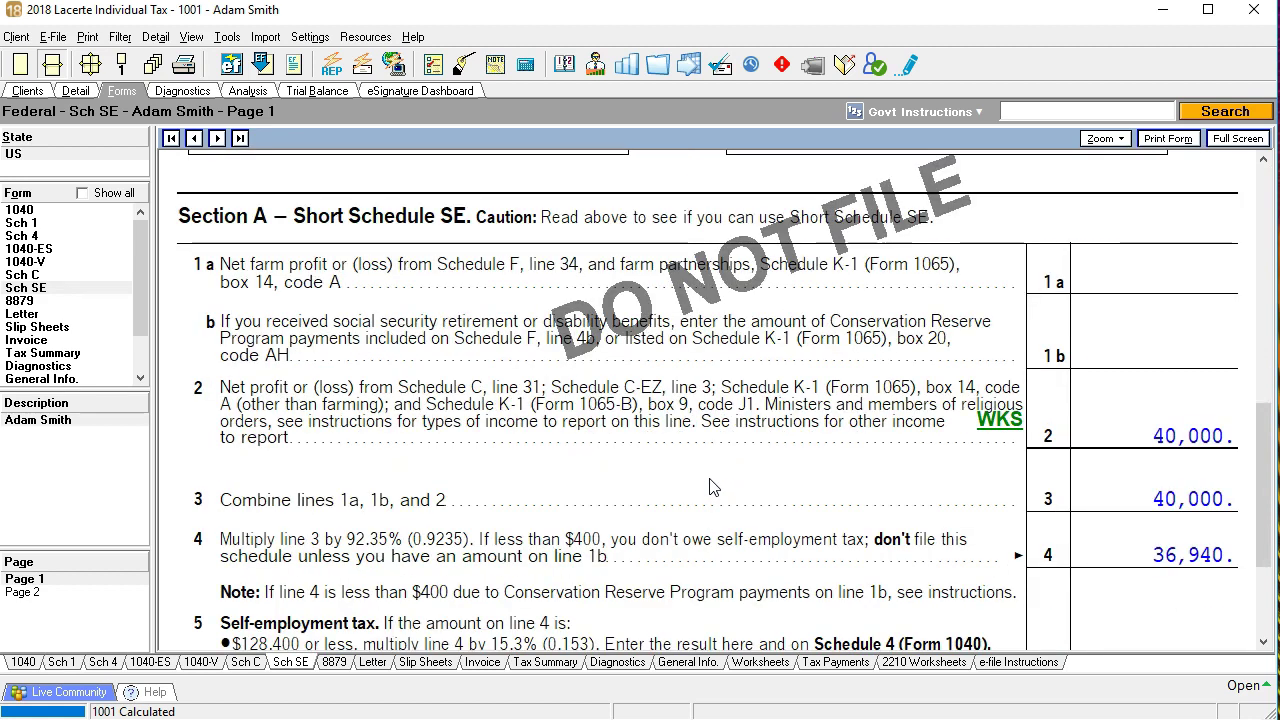
scroll(712, 487, "down", 3)
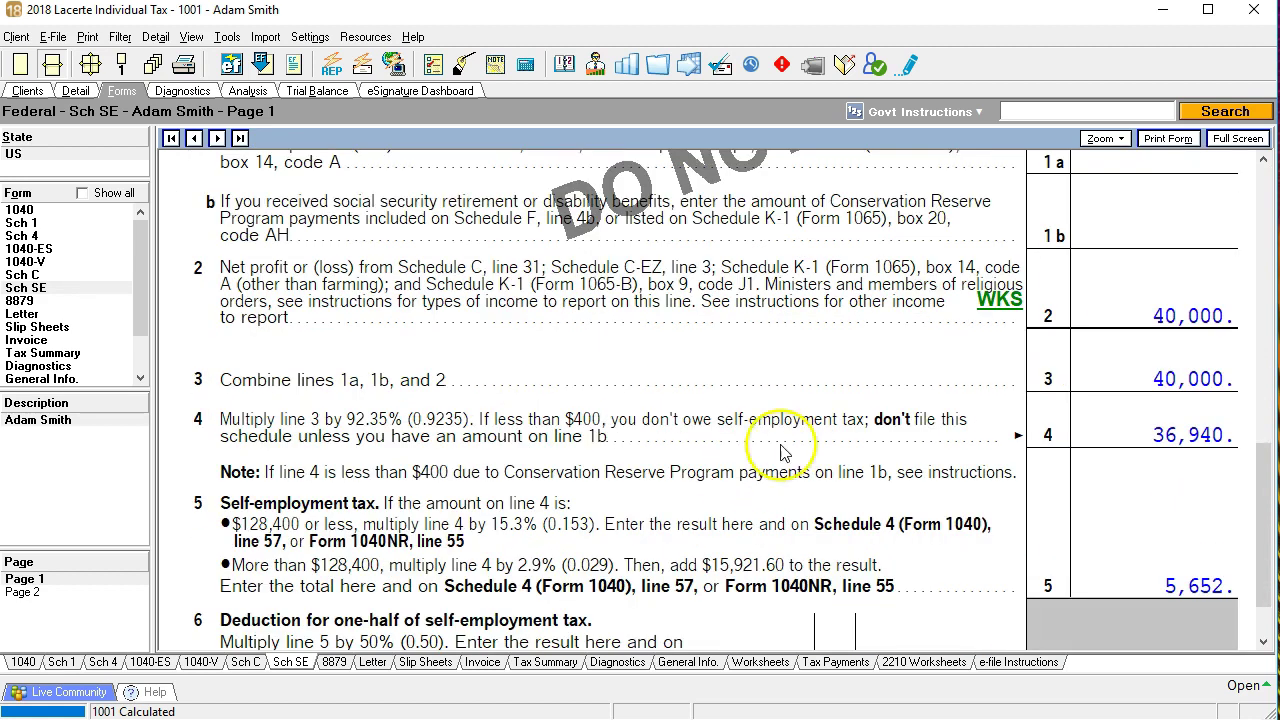
scroll(1078, 330, "down", 2)
left_click(1100, 240)
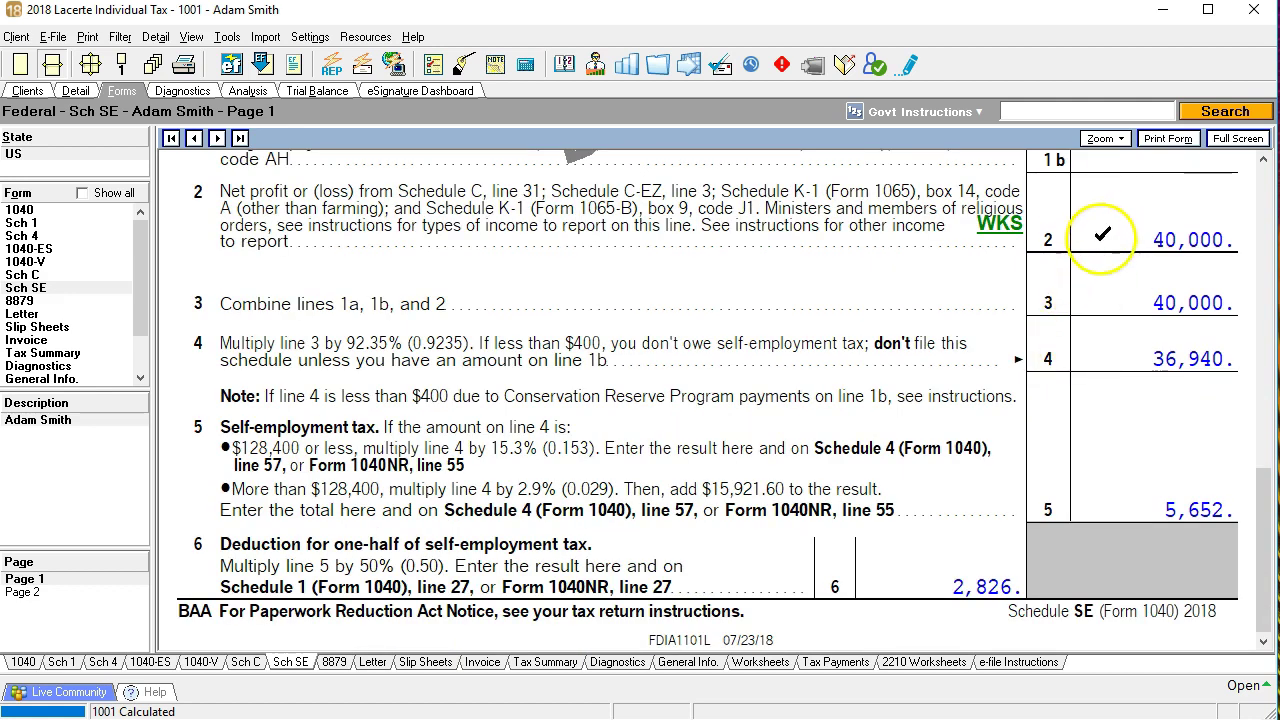
left_click(855, 403)
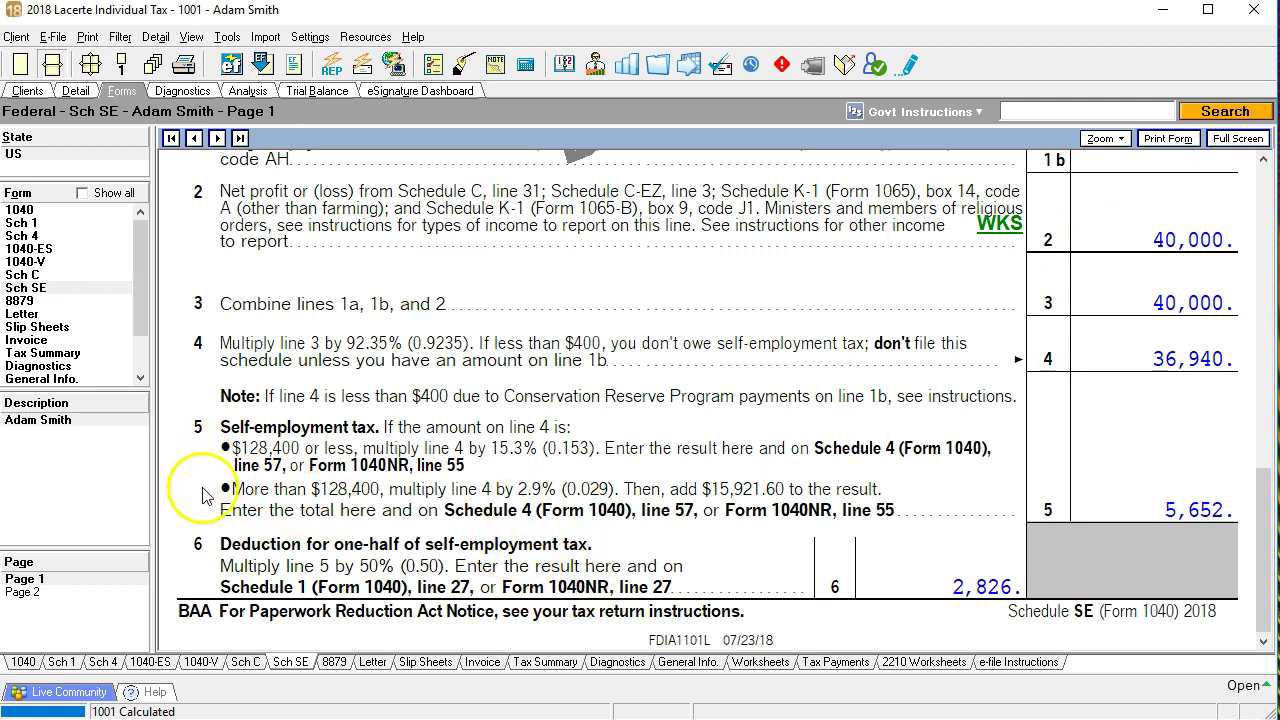
- Compute 5,652 ÷ 36,940 in Calculator to confirm the 15.3% self-employment tax rate
key("XF86Calculator")
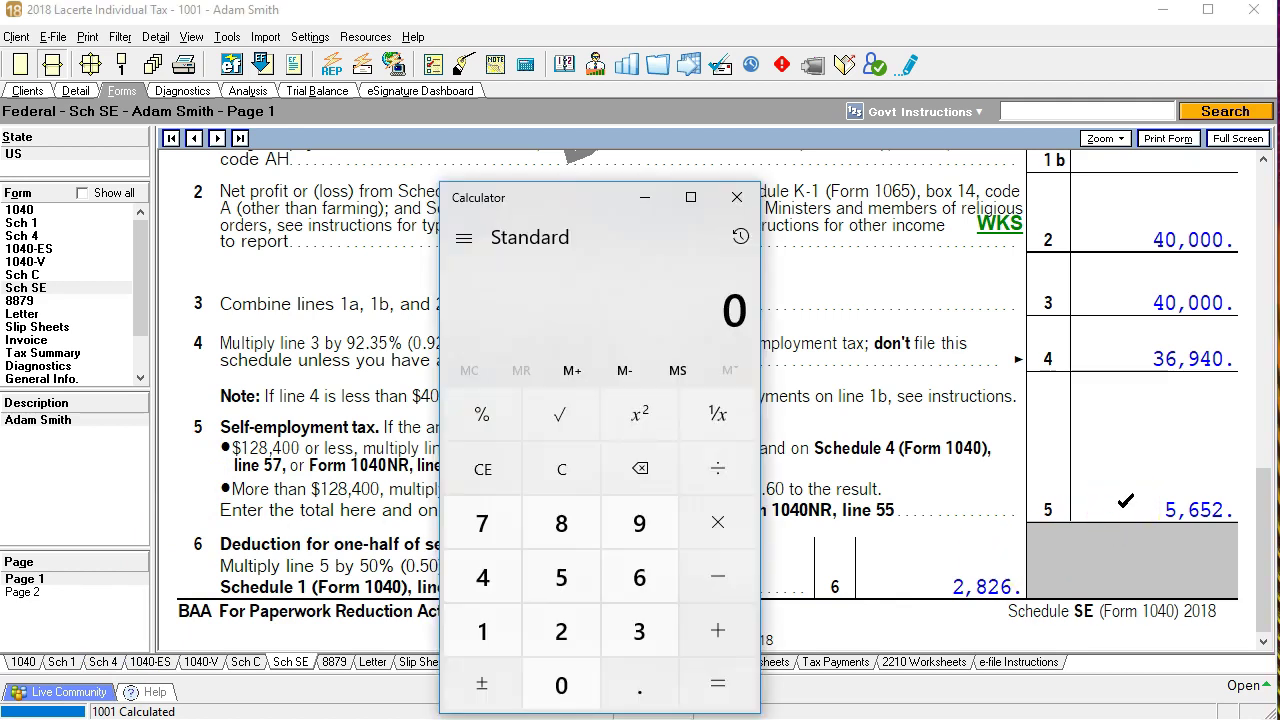
type("5652")
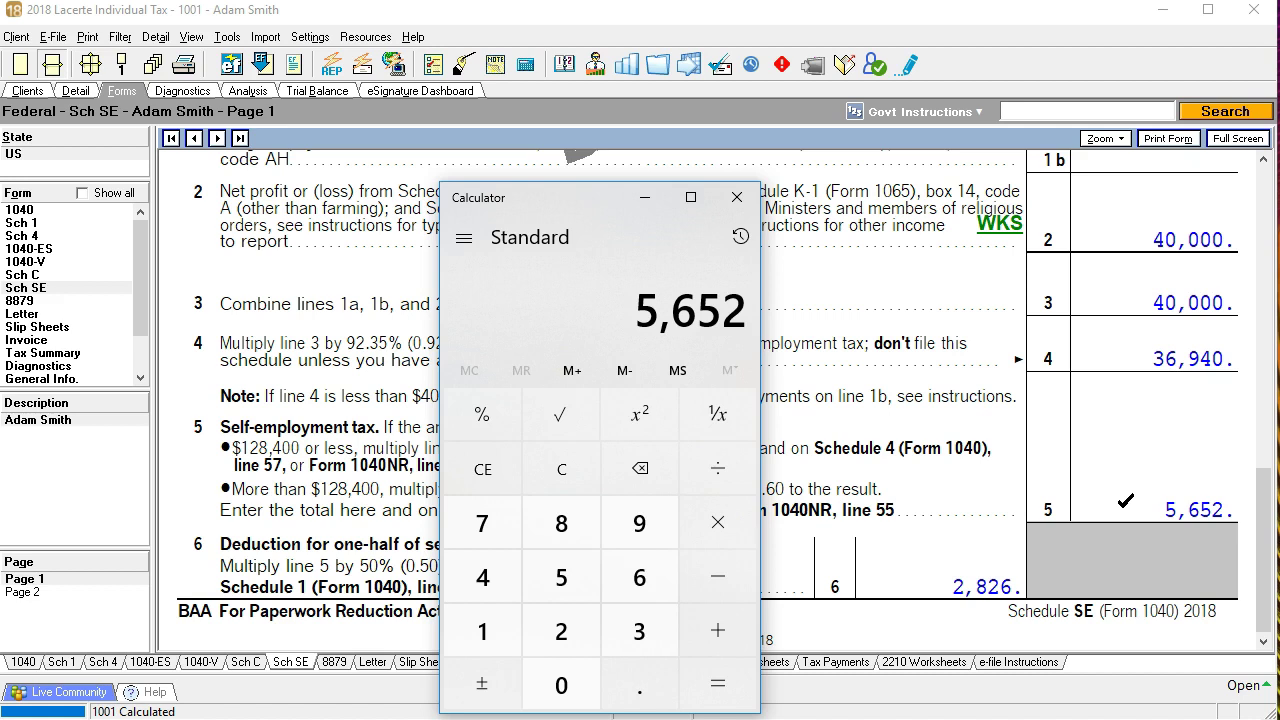
key("slash")
type("36,940")
key("Return")
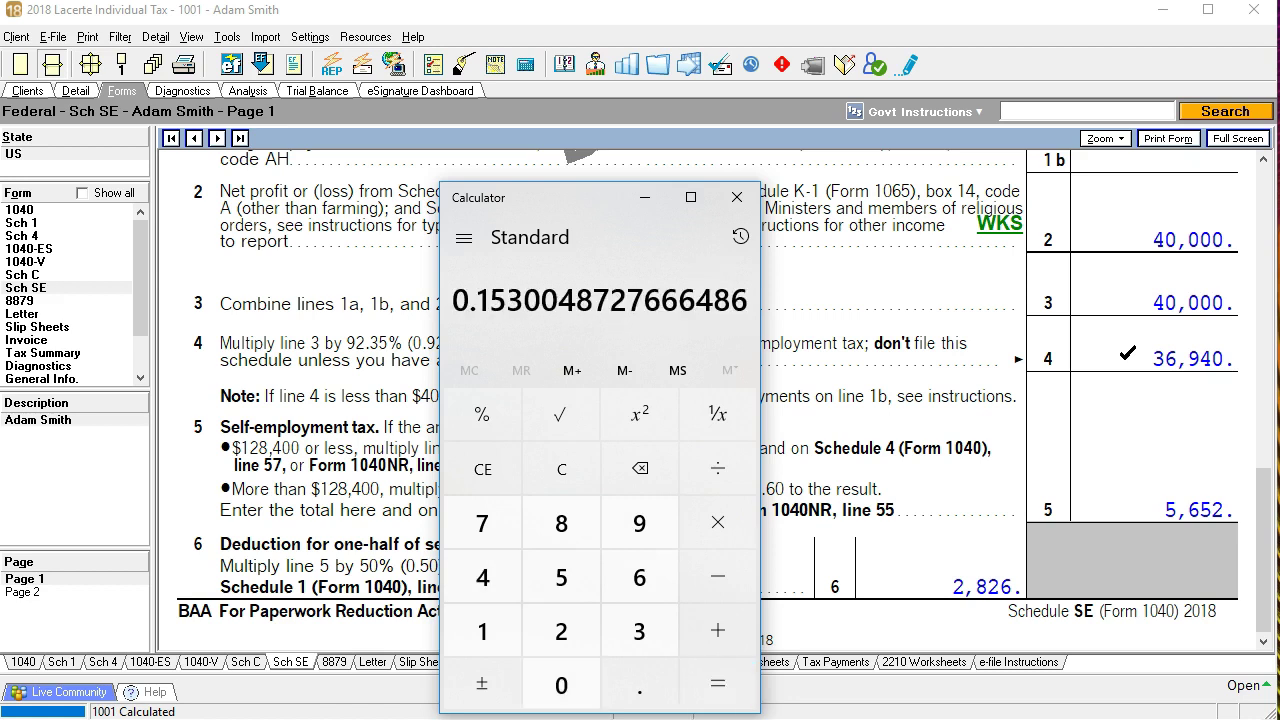
left_click(1115, 354)
- Tick off Schedule SE lines 4 and 5, marking the 5,652 self-employment tax verified
left_click(737, 197)
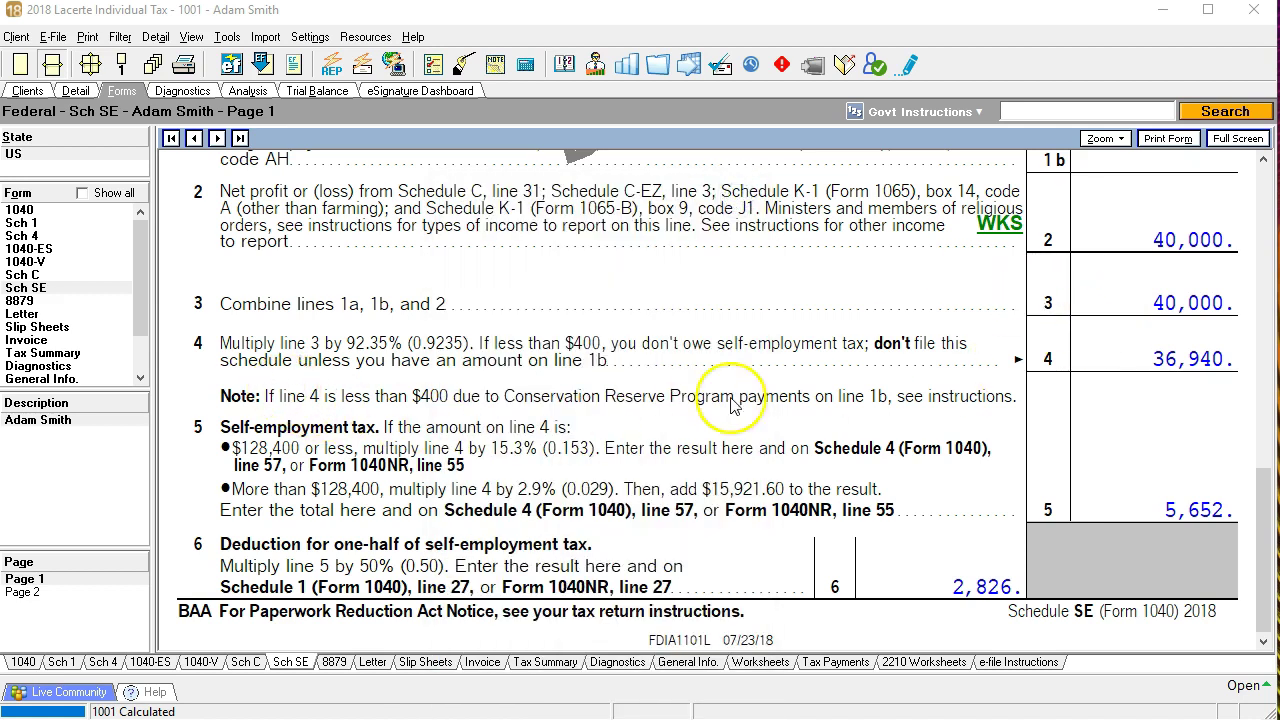
left_click(1108, 359)
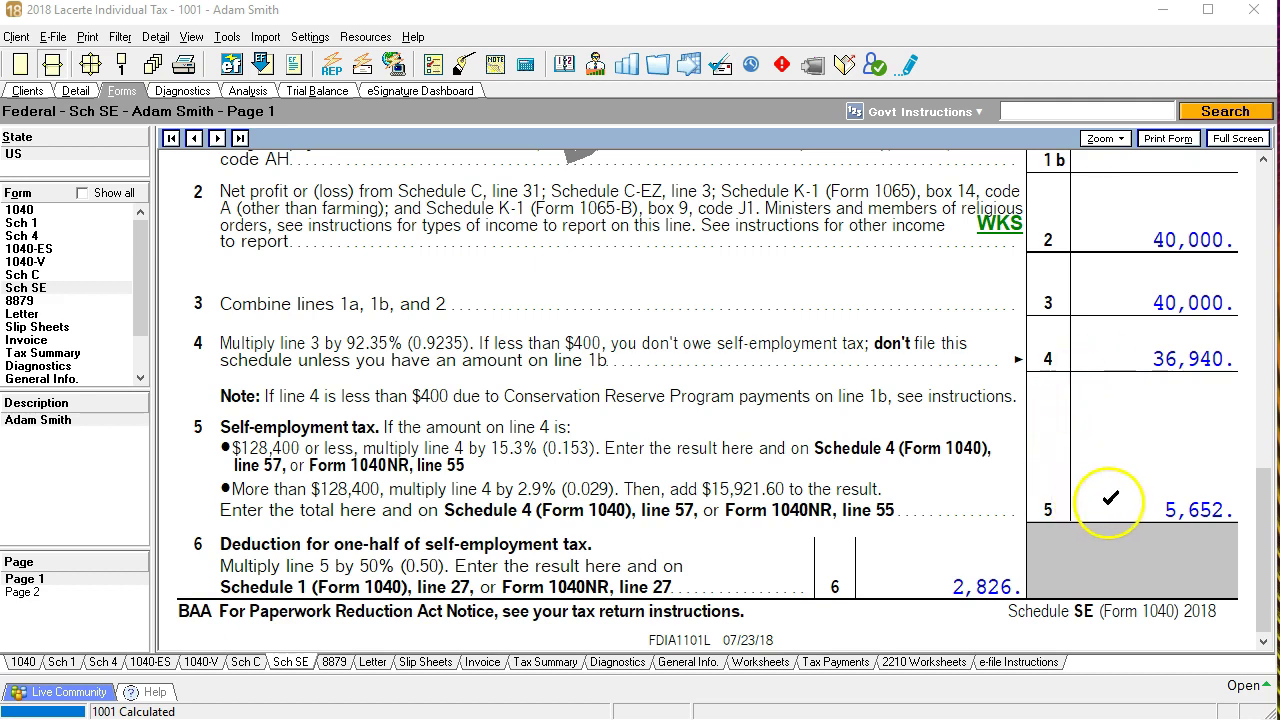
left_click(1120, 503)
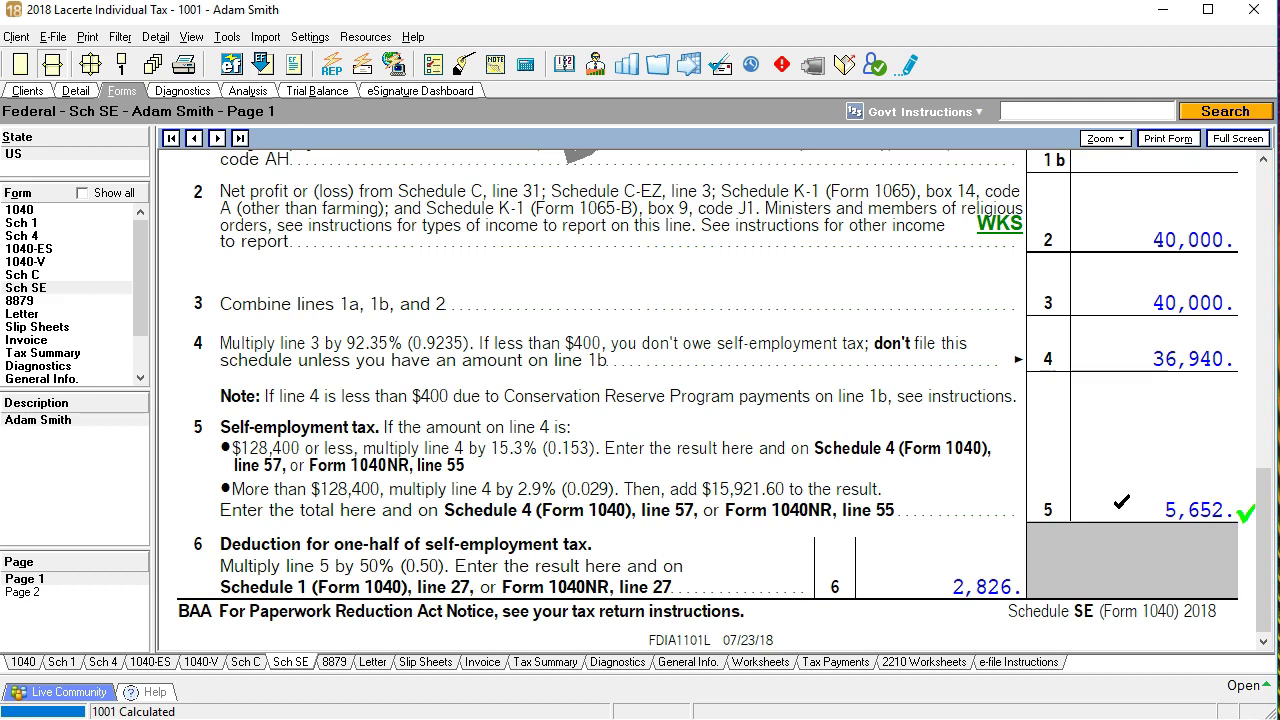
- Divide 5,652 by 2 in Calculator to confirm the 2,826 deduction on Schedule SE line 6
key("XF86Calculator")
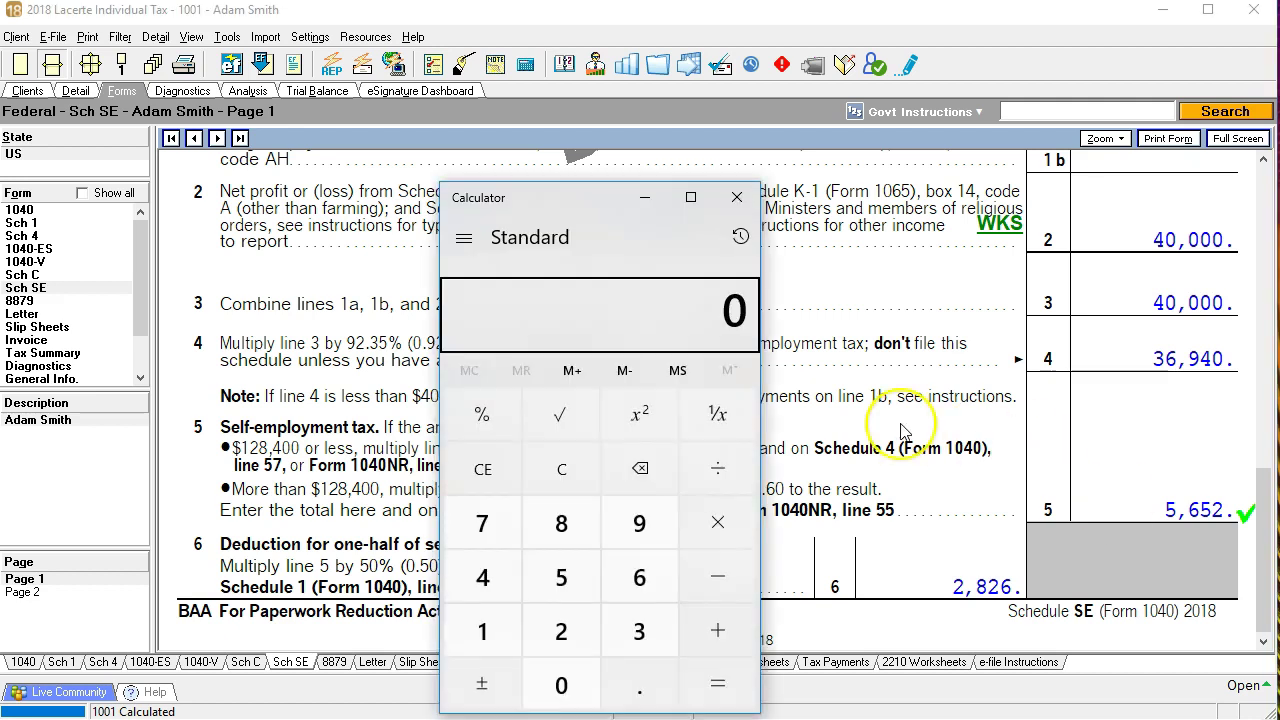
type("565")
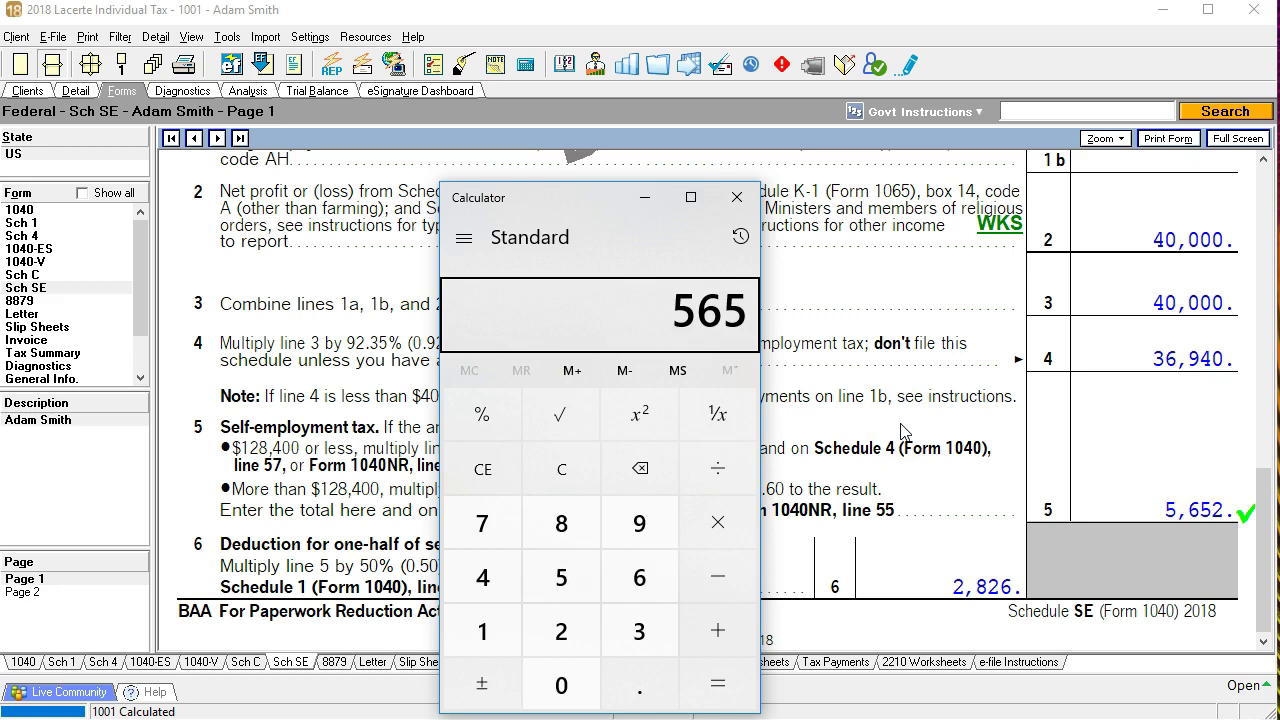
type("2/2")
key("Return")
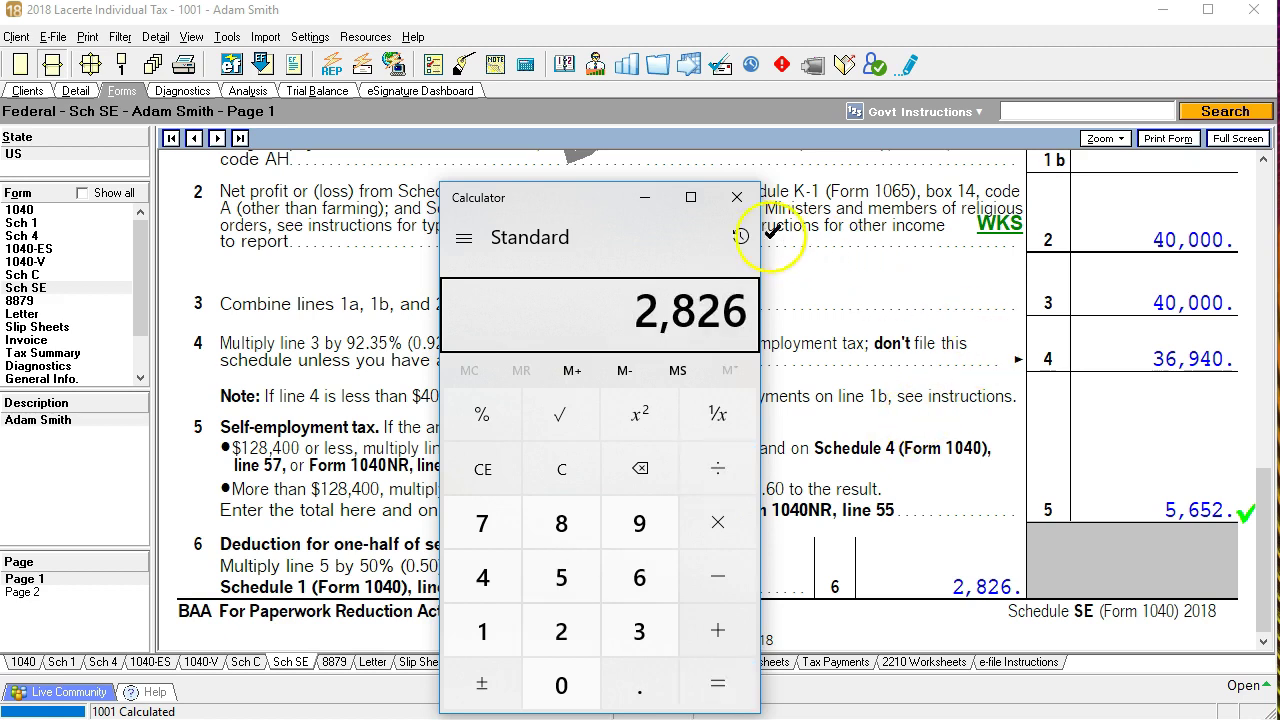
left_click(737, 199)
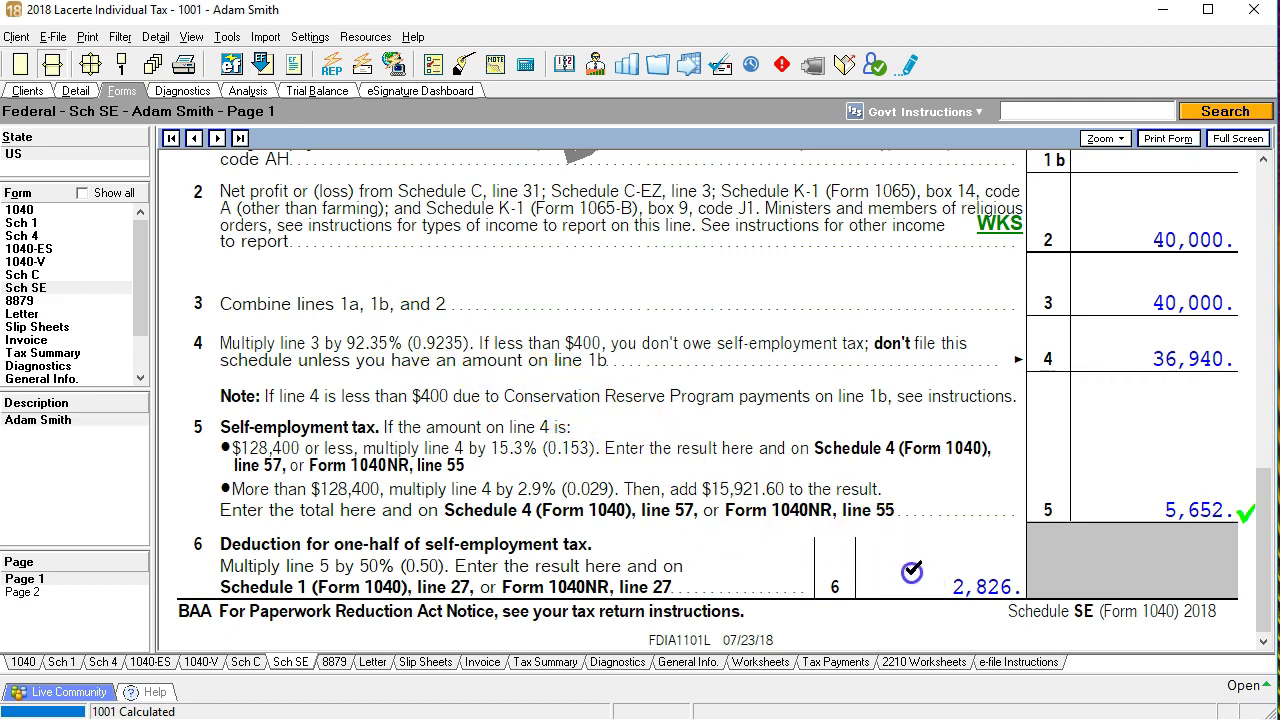
- Tick off the 2,826 deductible self-employment tax on Schedule 1 line 27, then go back to Form 1040
left_click(20, 213)
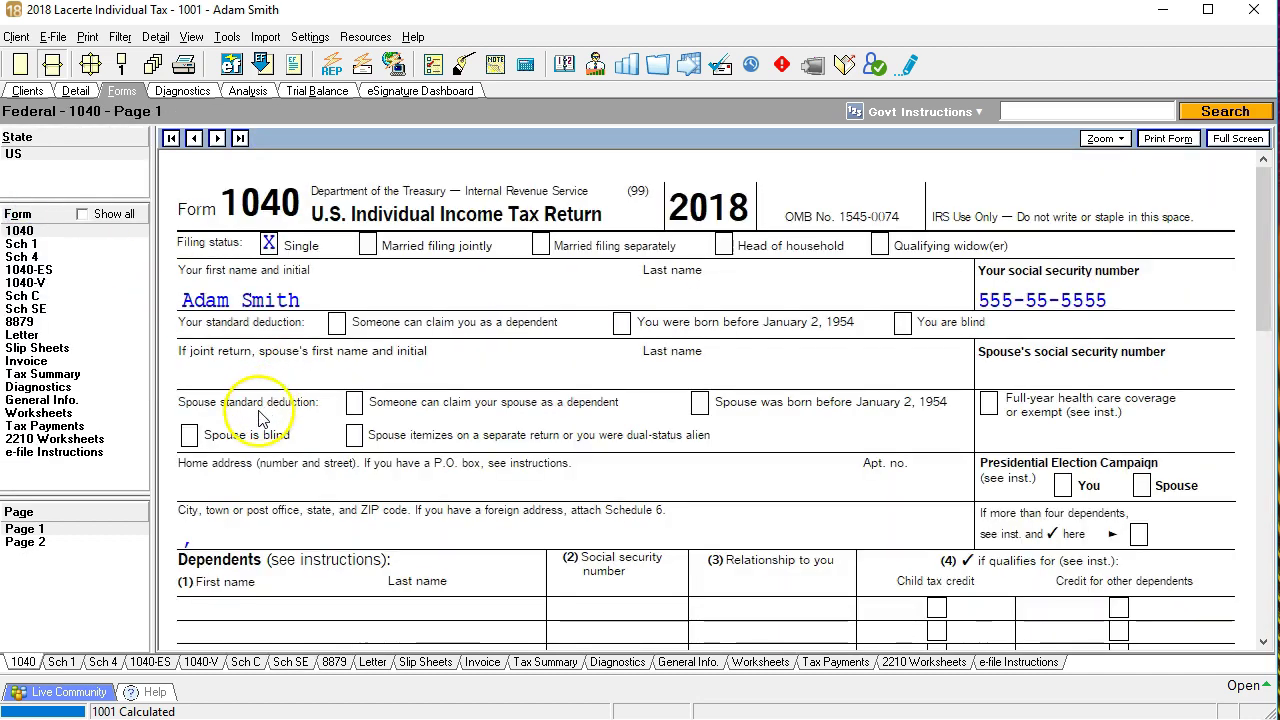
scroll(160, 600, "down", 5)
left_click(20, 242)
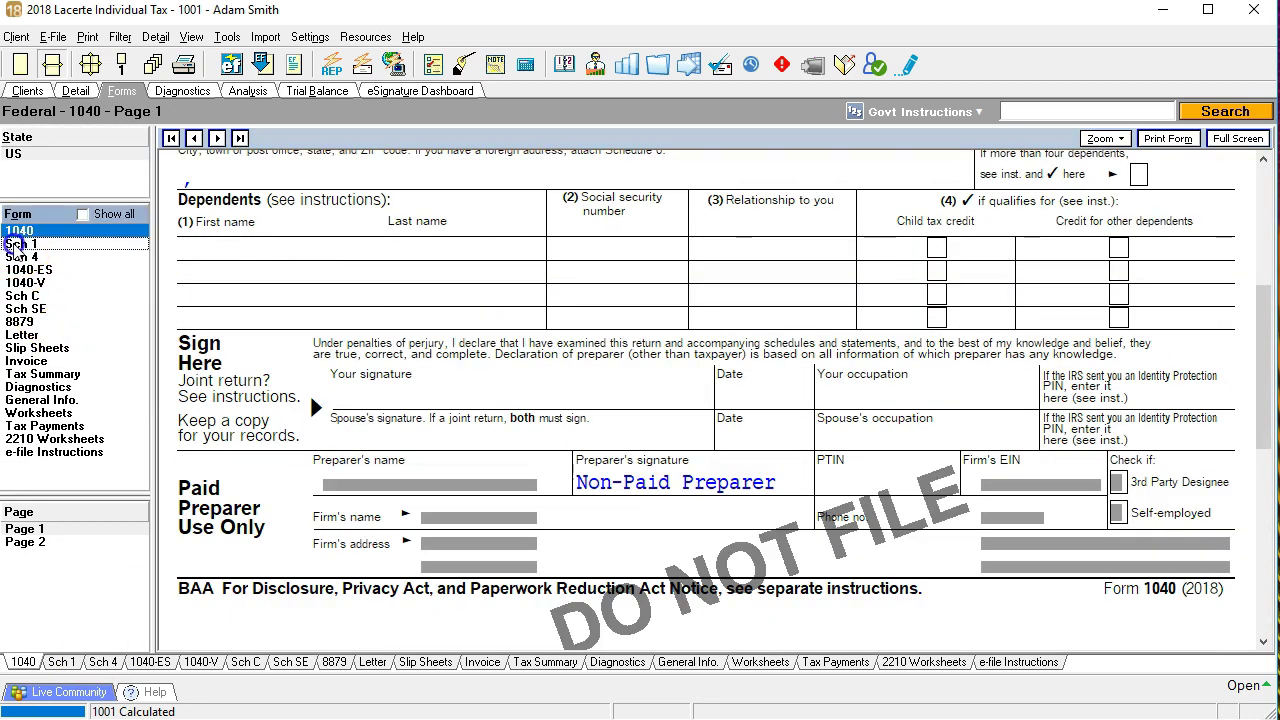
scroll(405, 365, "down", 3)
scroll(405, 365, "down", 3)
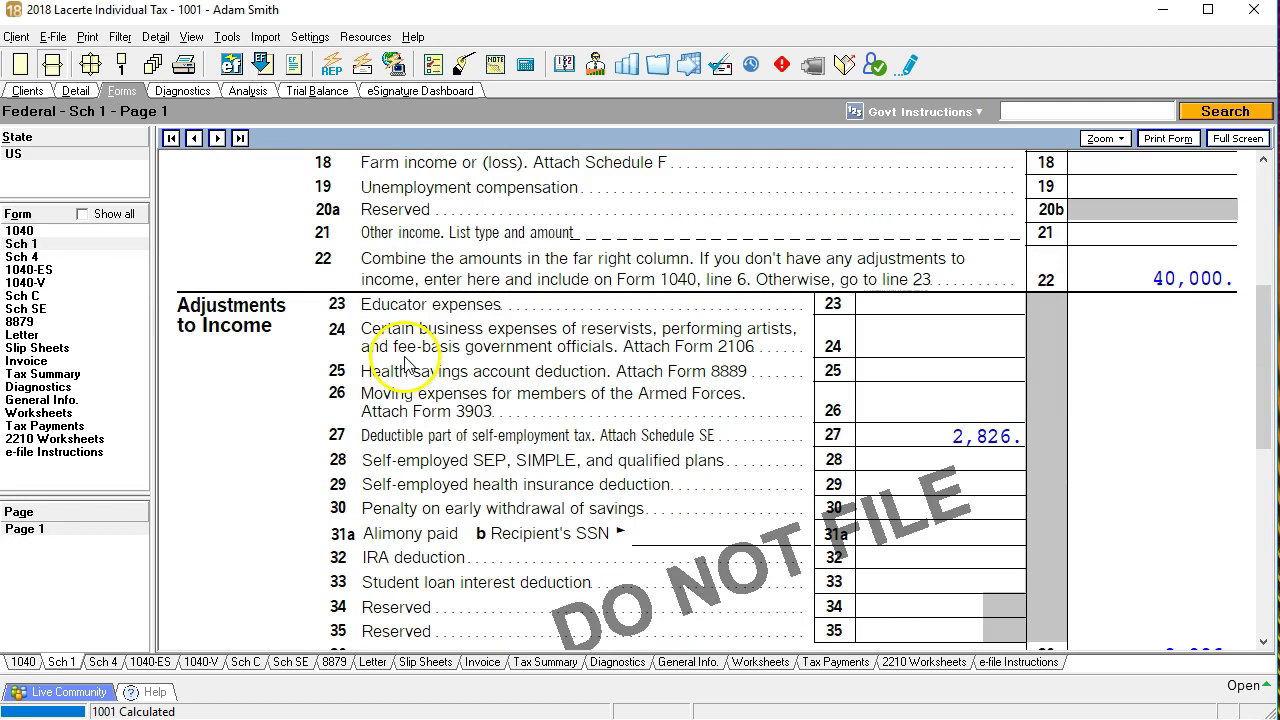
left_click(911, 436)
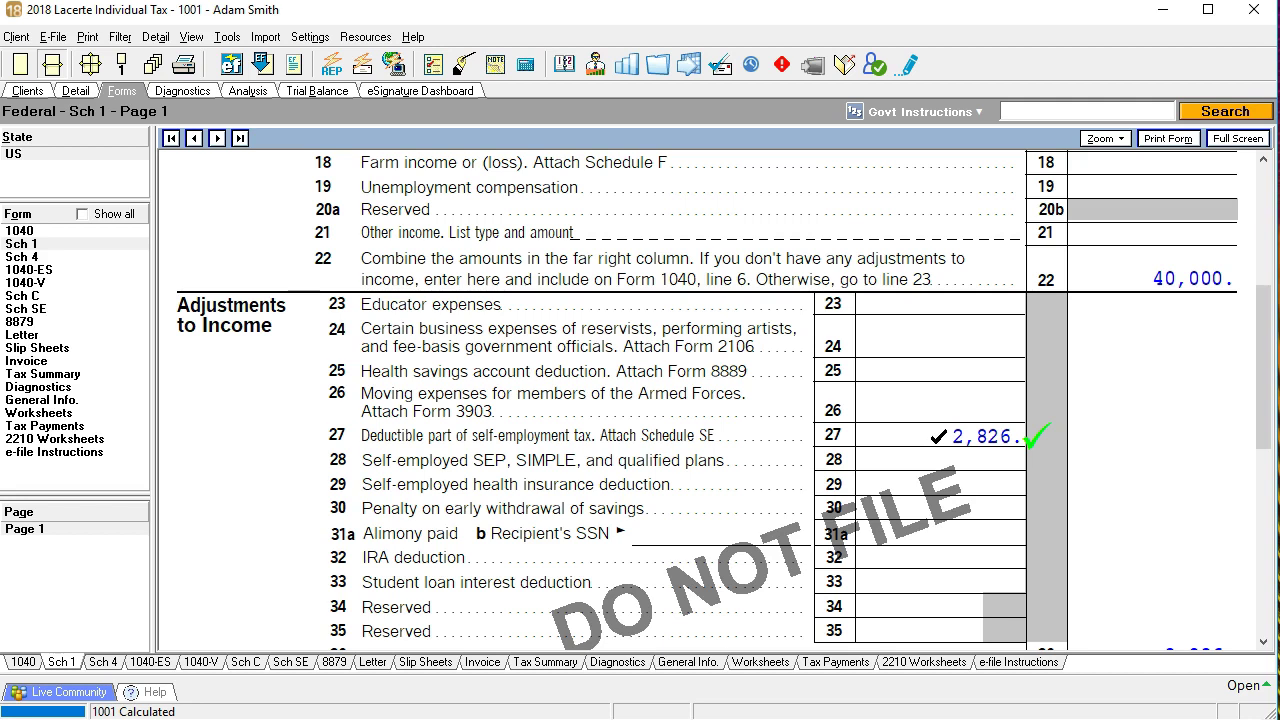
scroll(936, 437, "down", 3)
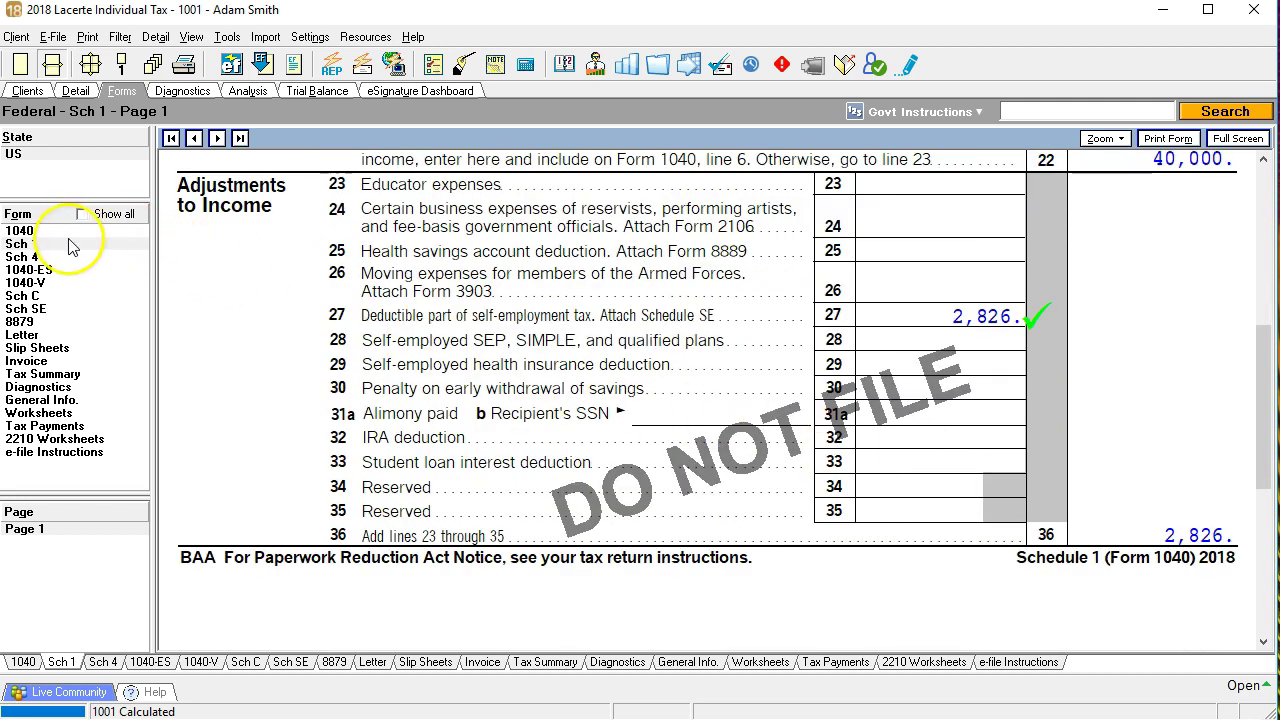
left_click(22, 231)
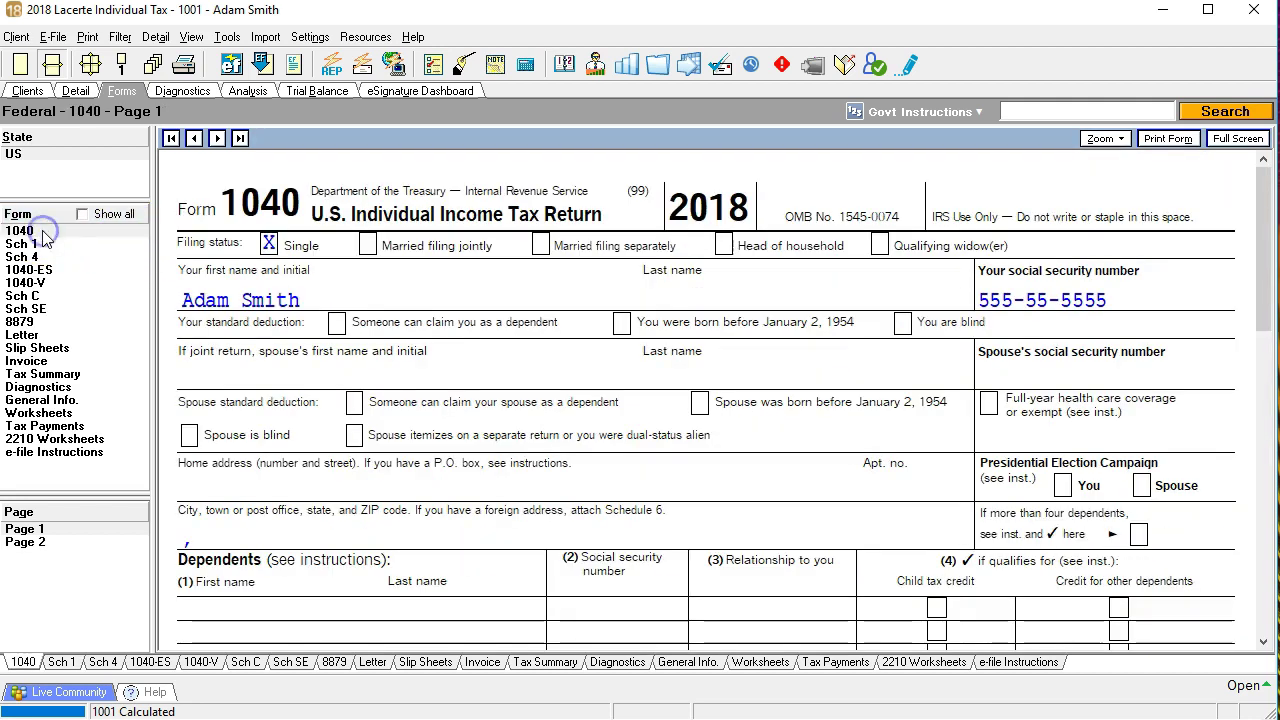
- On Form 1040 page 2, tick off line 7's 37,174 AGI and the 8,483 total tax
left_click(44, 543)
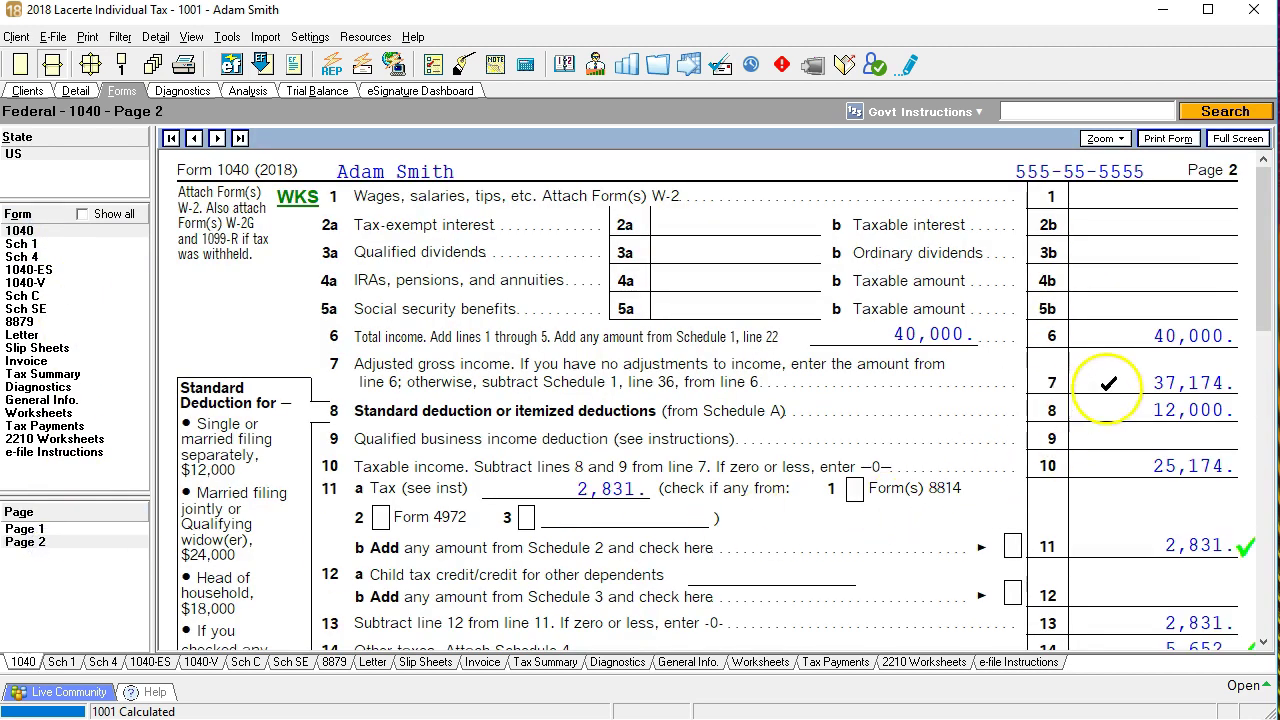
left_click(1120, 381)
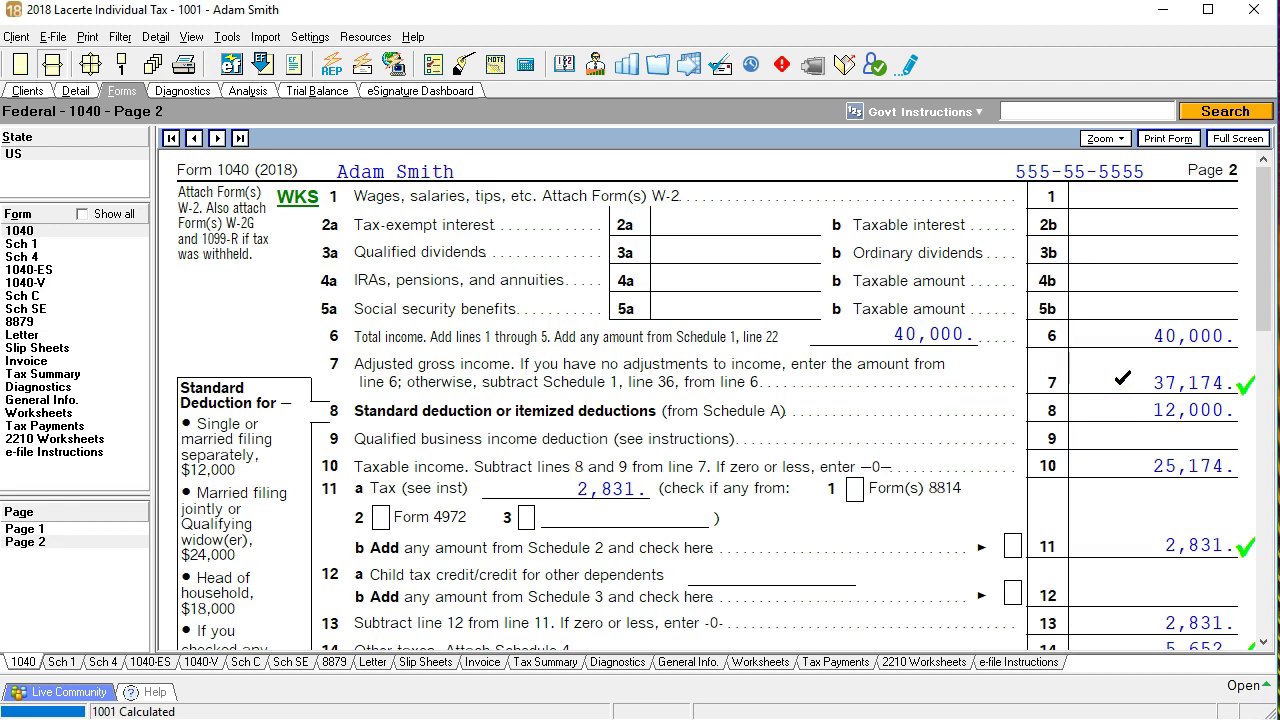
scroll(1120, 378, "down", 3)
left_click(1125, 528)
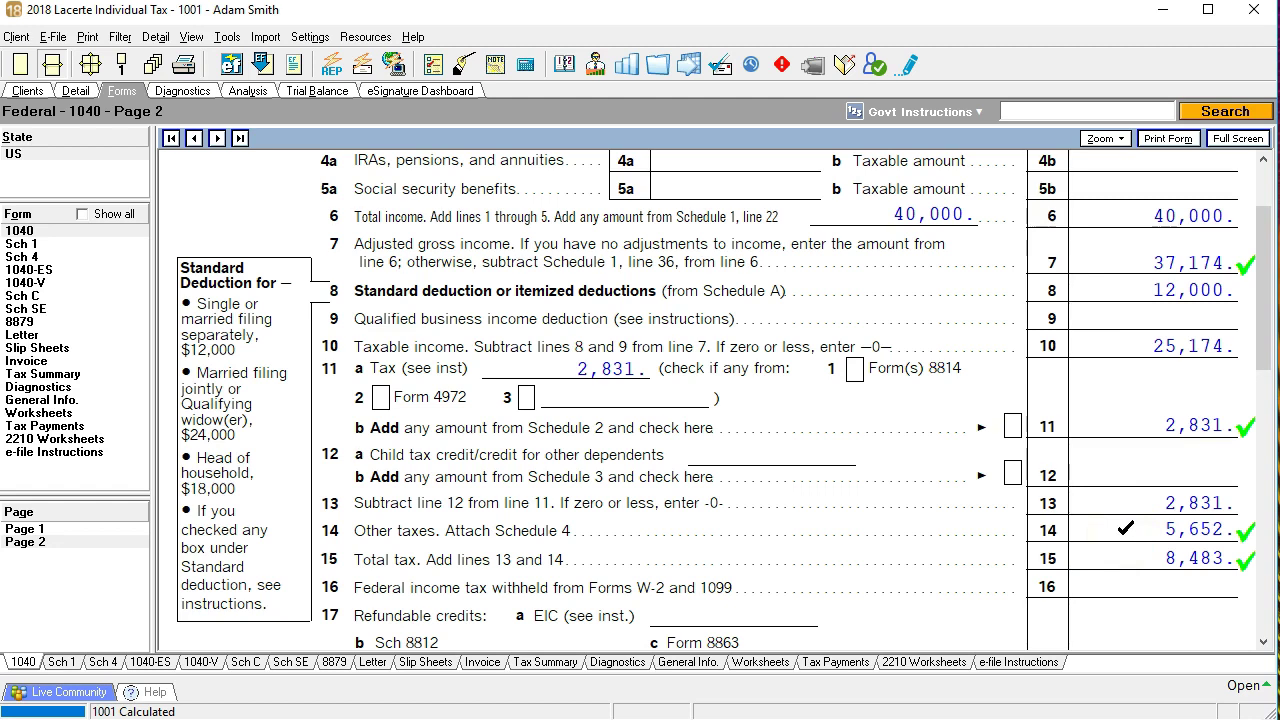
scroll(423, 690, "down", 3)
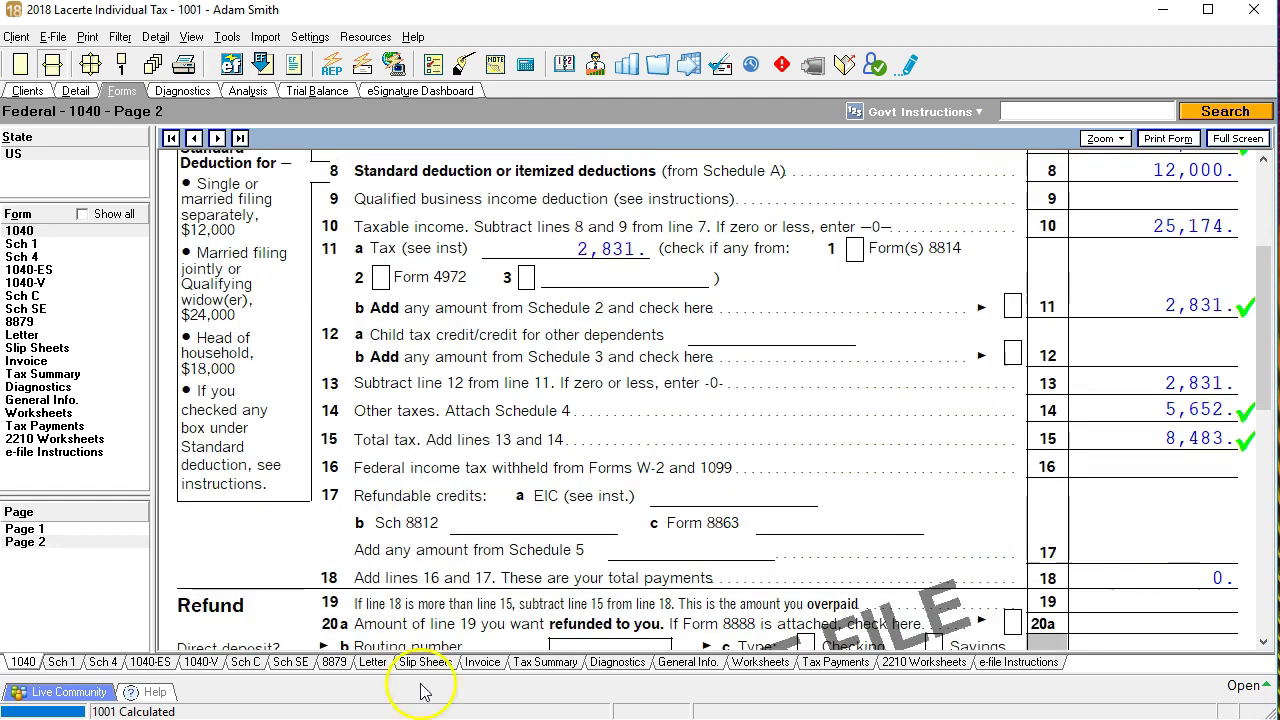